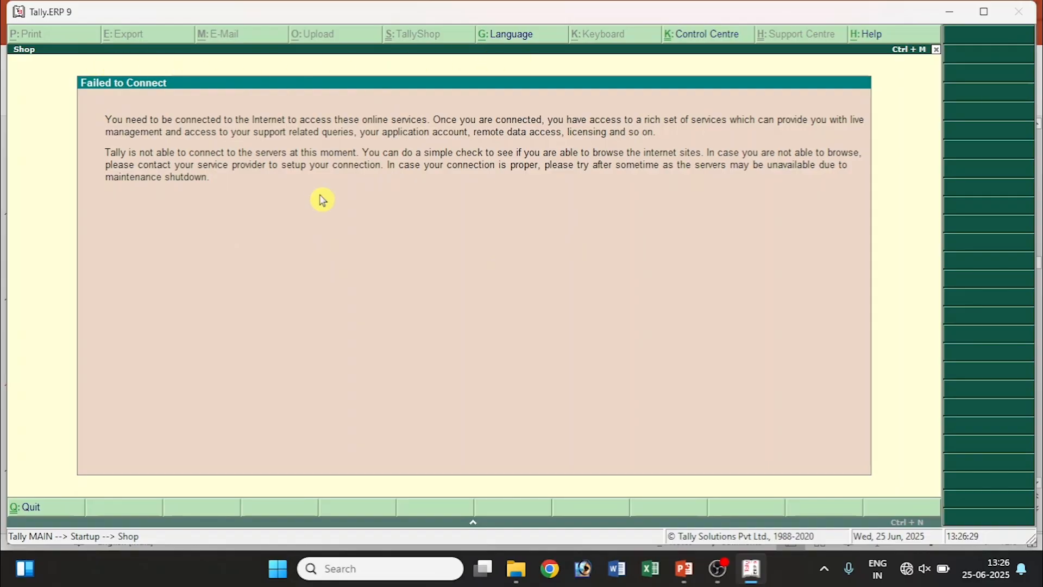
Close the Failed to Connect message to get back to the Startup licensing options.
key("Escape")
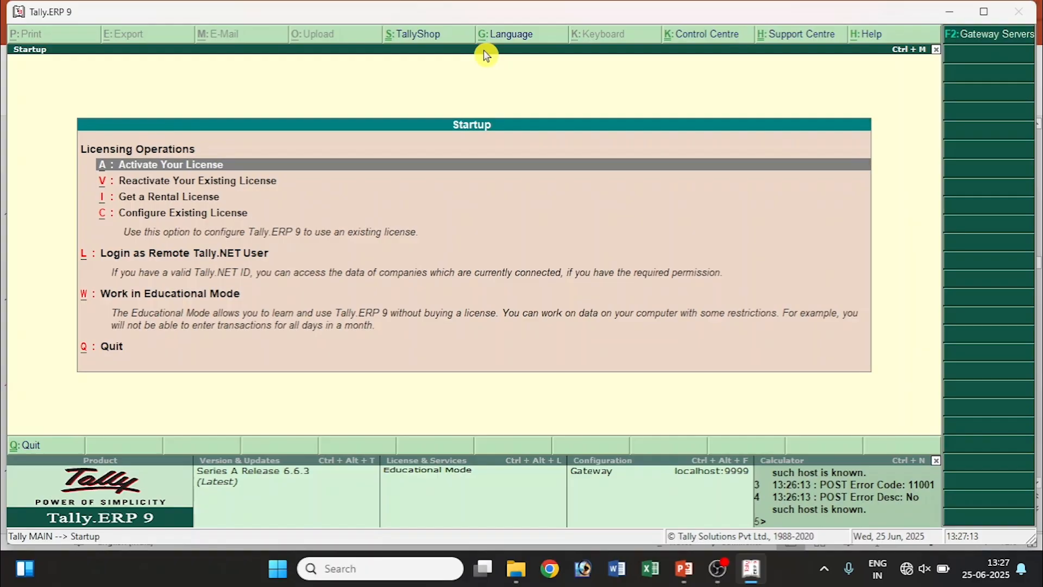
left_click(486, 52)
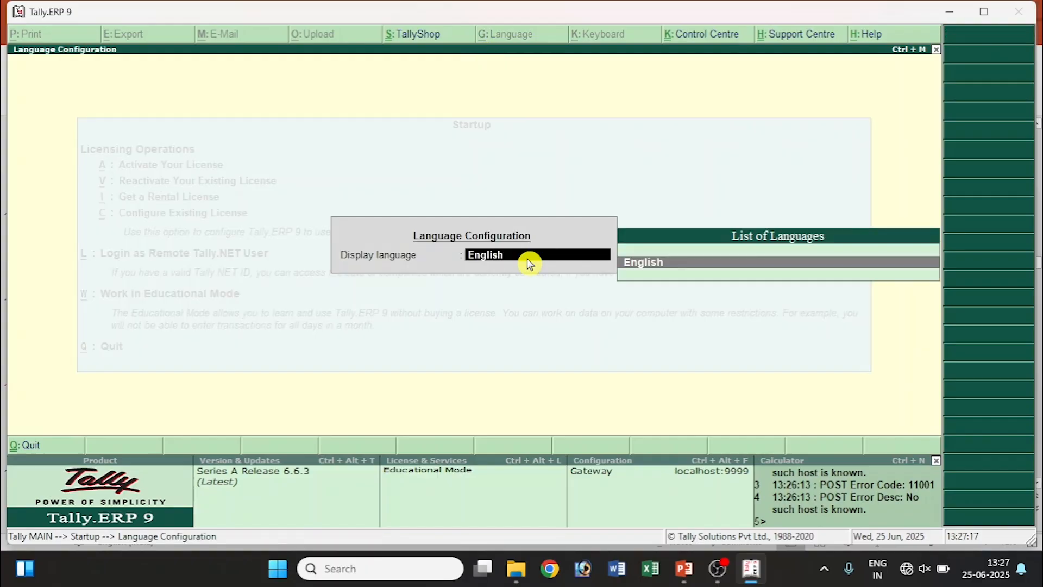
key("BackSpace")
key("Escape")
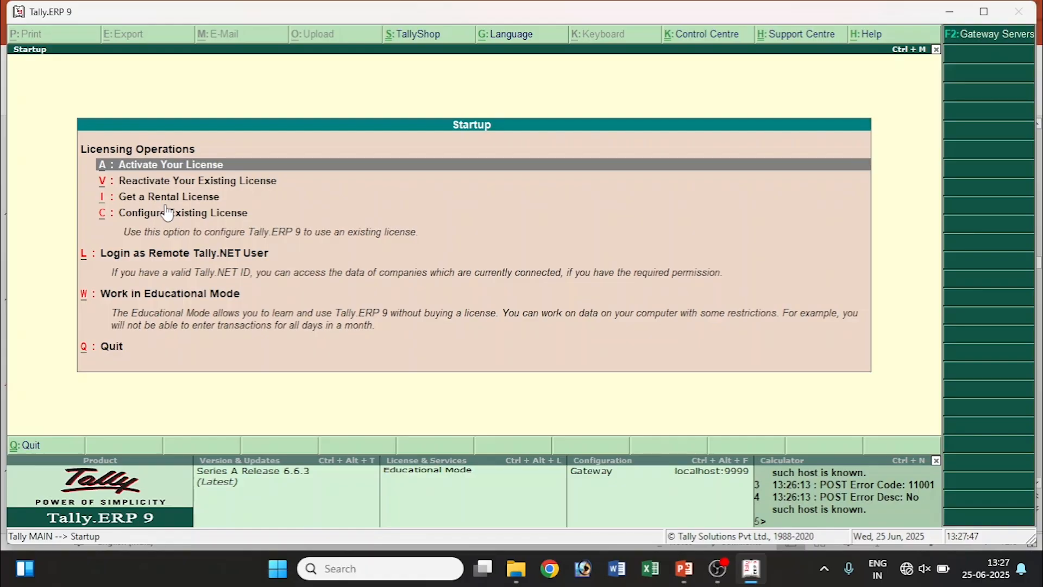
Move past the rental license and Educational Mode options and choose Quit.
left_click(199, 197)
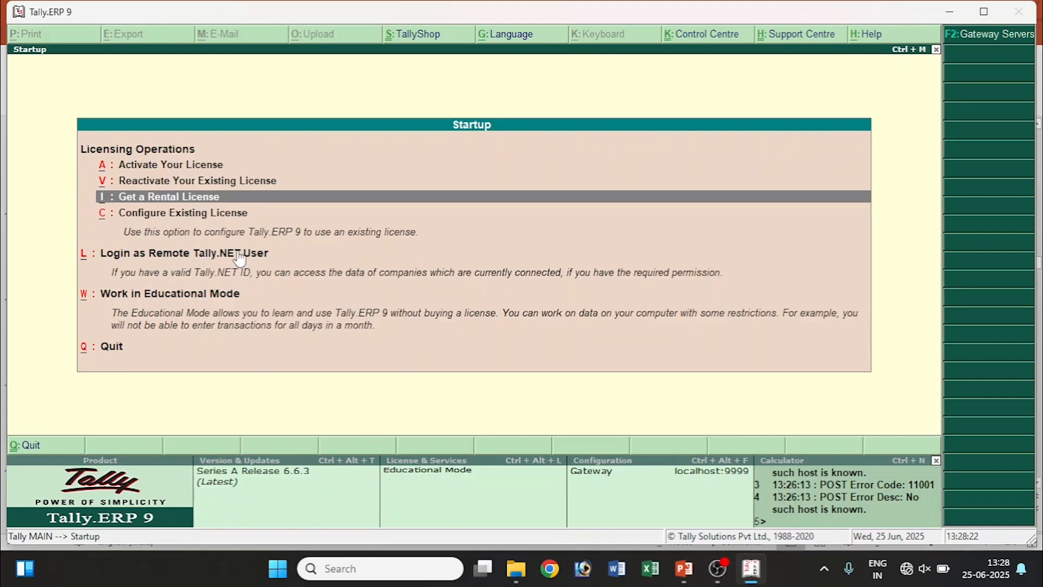
left_click(260, 258)
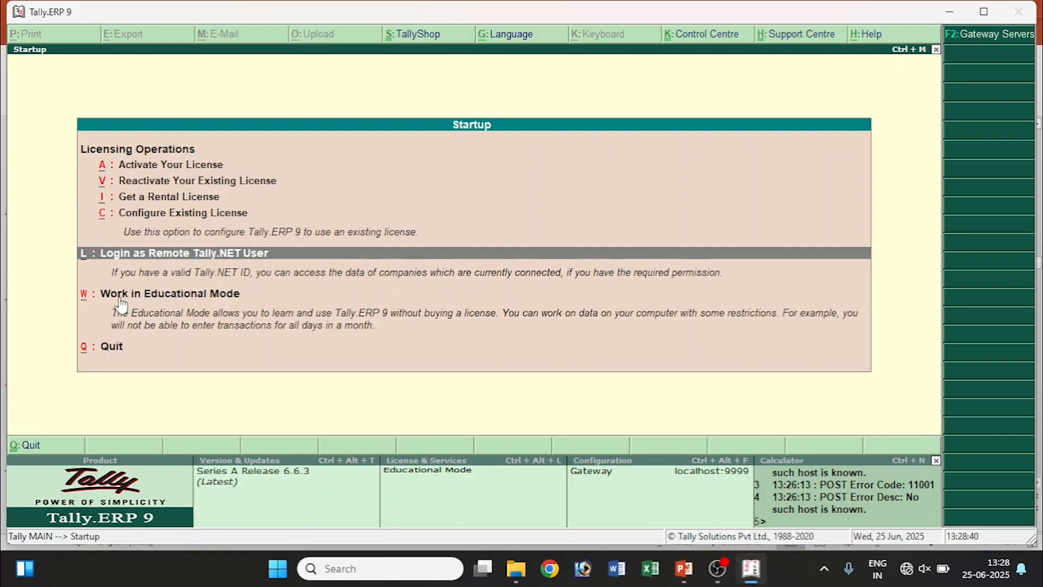
left_click(194, 298)
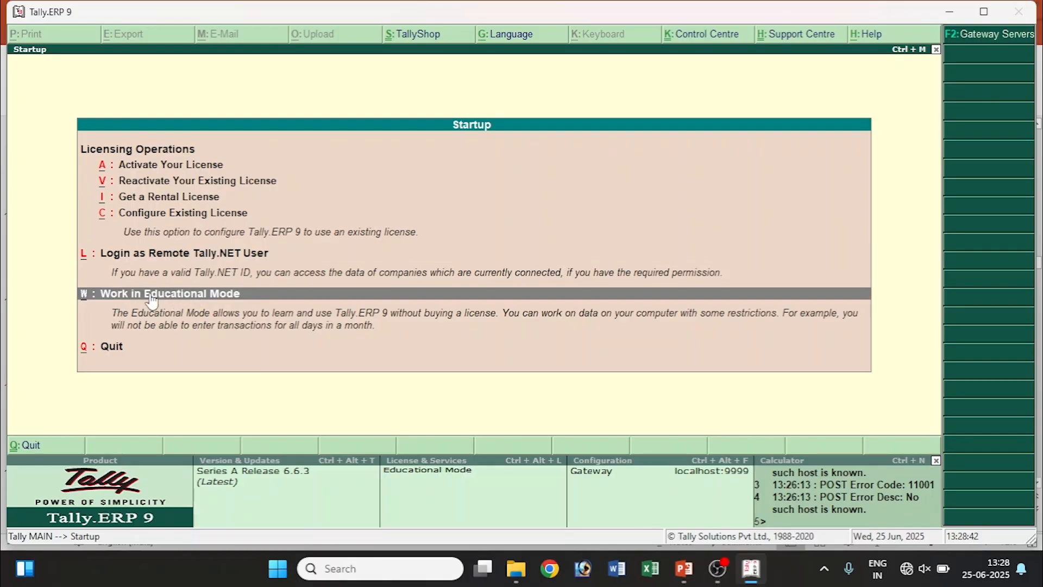
left_click(112, 351)
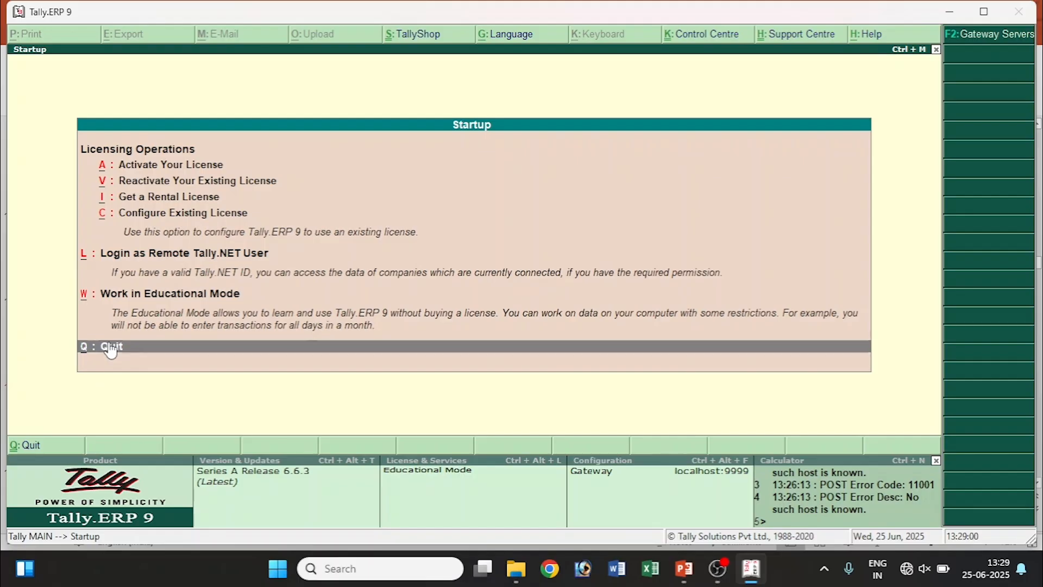
left_click(111, 349)
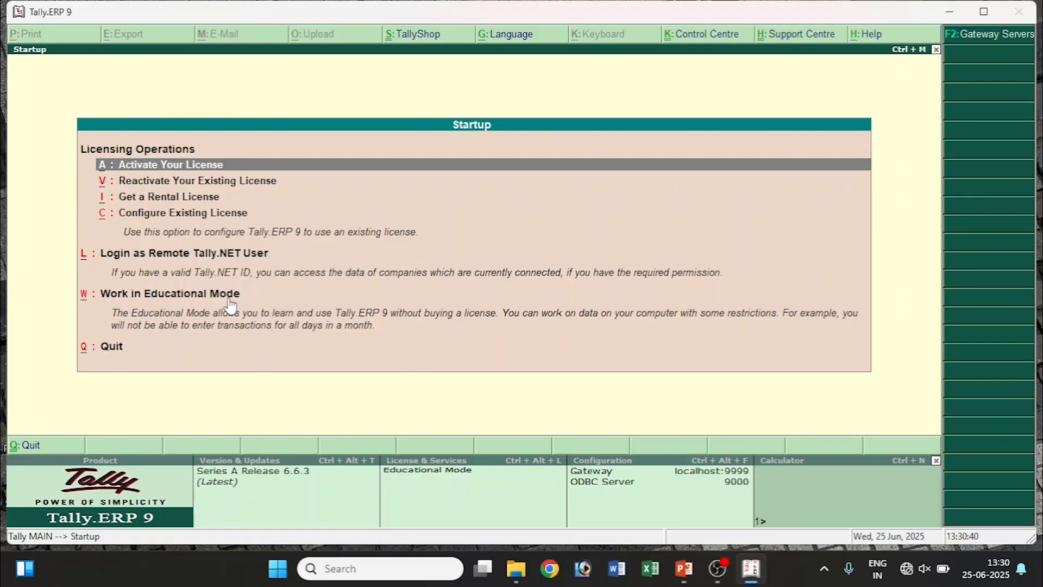
Select Work in Educational Mode from the licensing options and enter it.
key("Down")
key("Down")
key("Down")
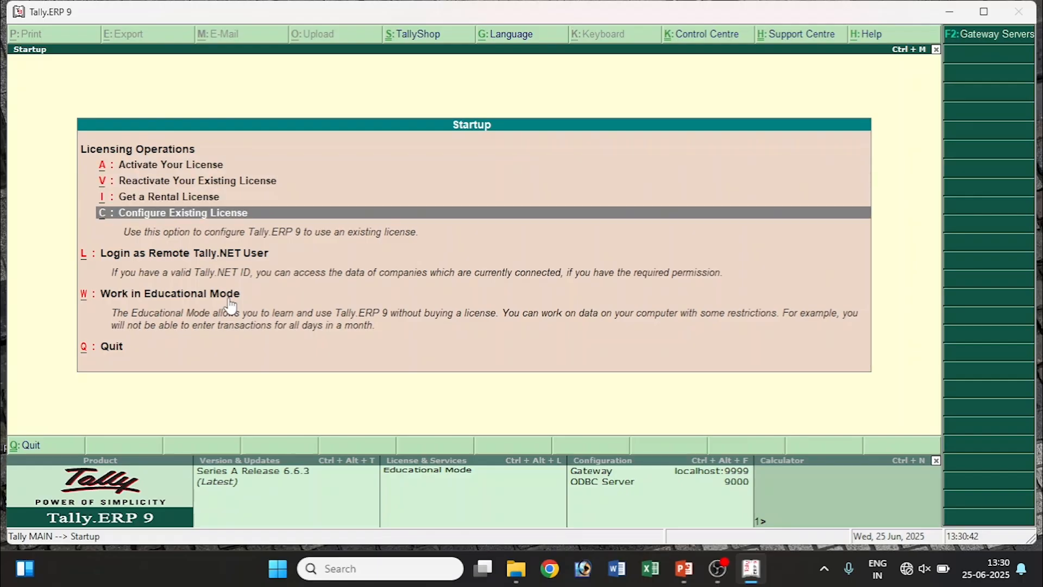
key("Down")
key("Down")
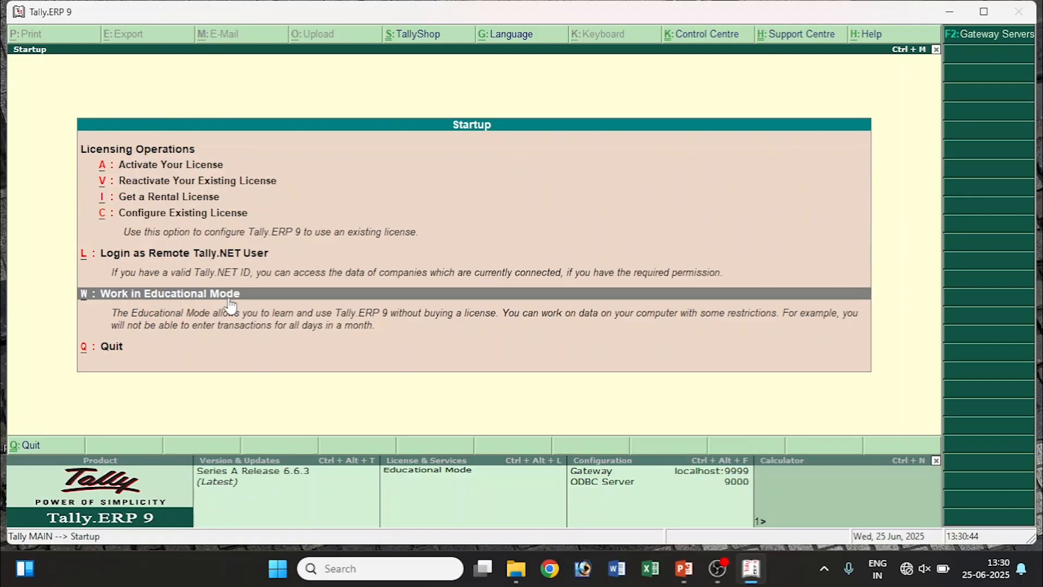
key("Up")
key("Up")
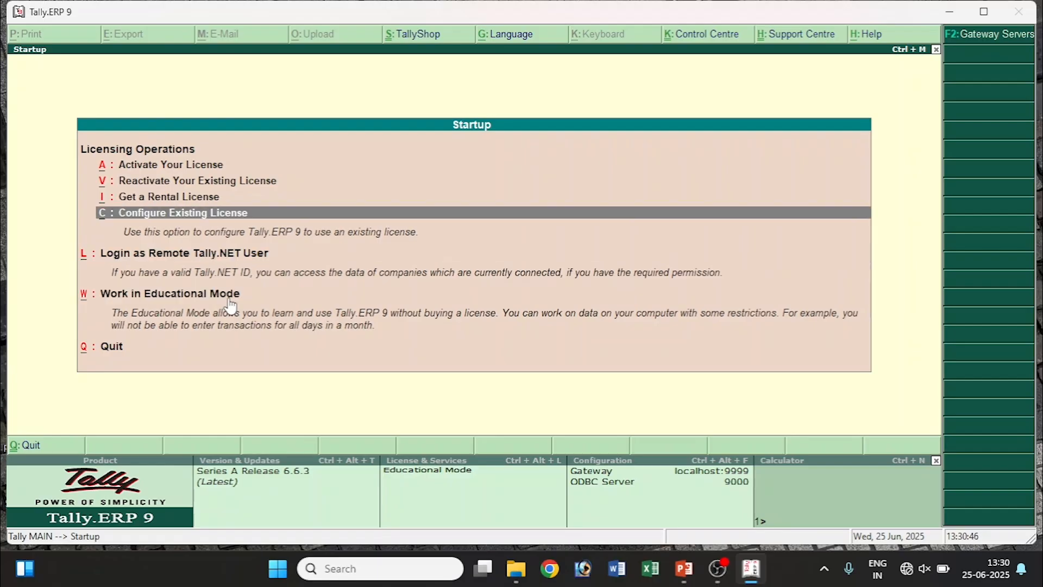
key("Up")
key("Up")
key("Up")
key("Down")
key("Down")
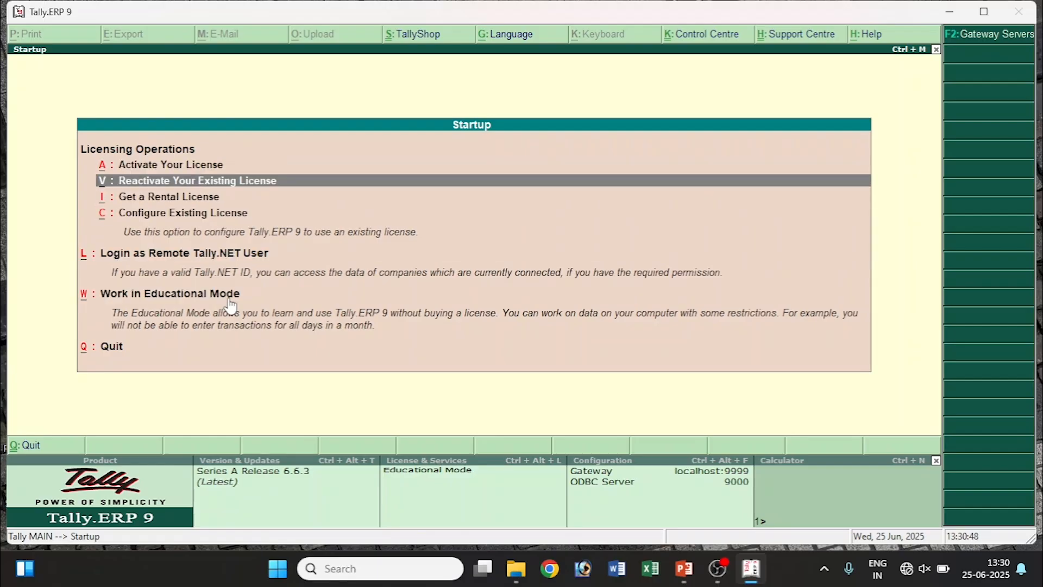
left_click(115, 330)
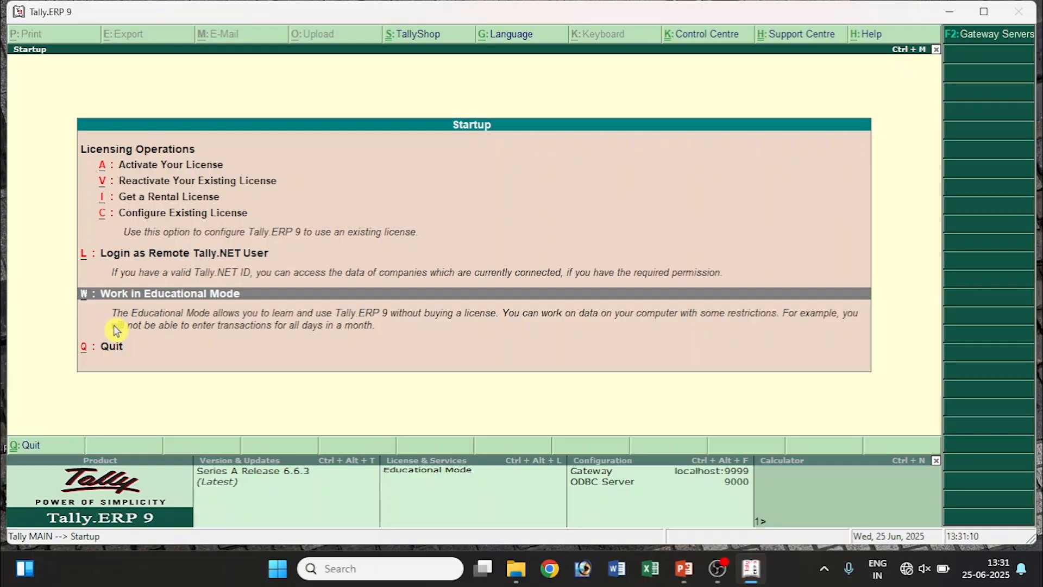
key("Return")
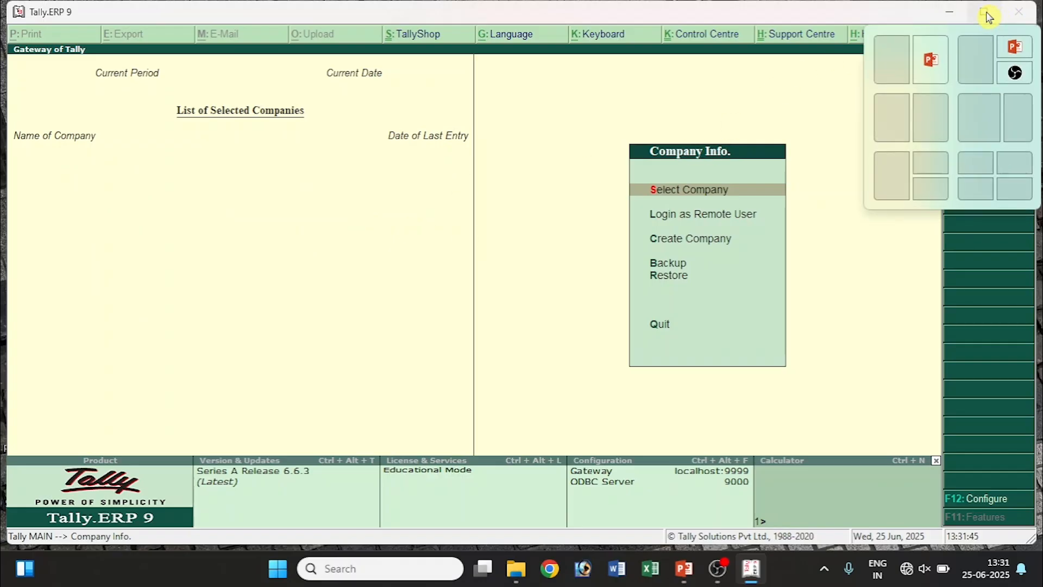
left_click(946, 15)
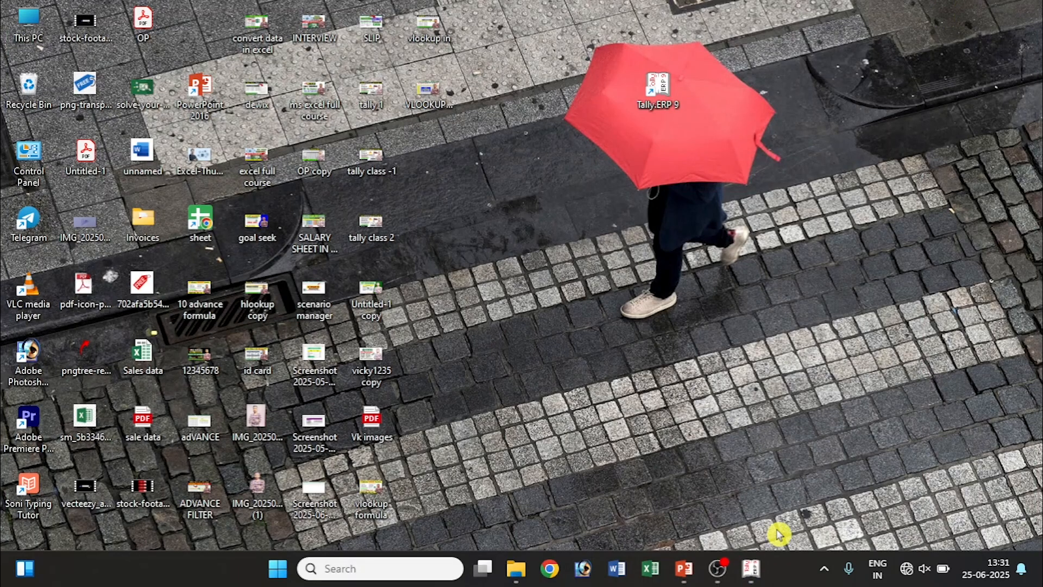
left_click(752, 579)
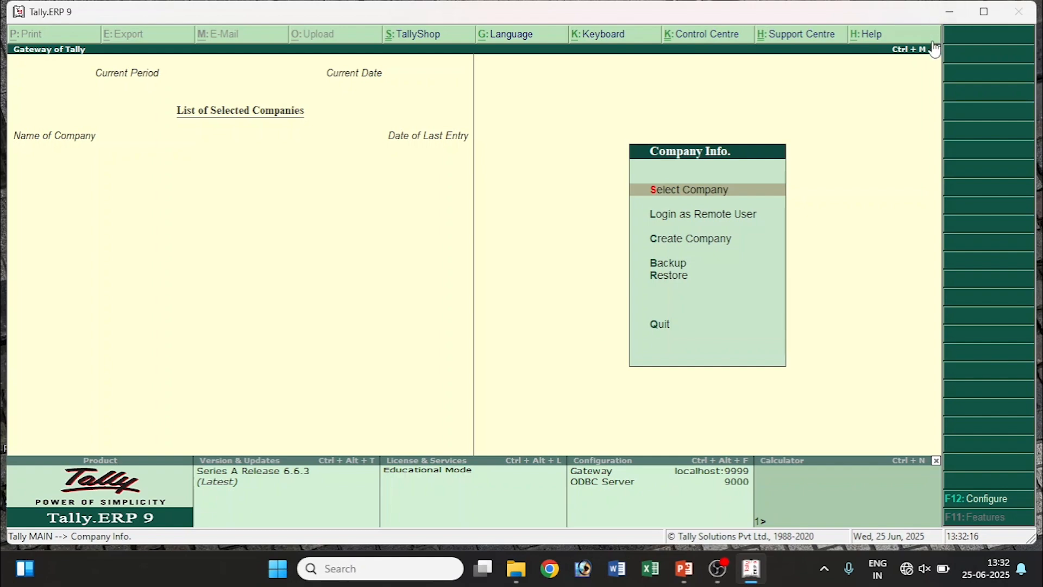
left_click(985, 15)
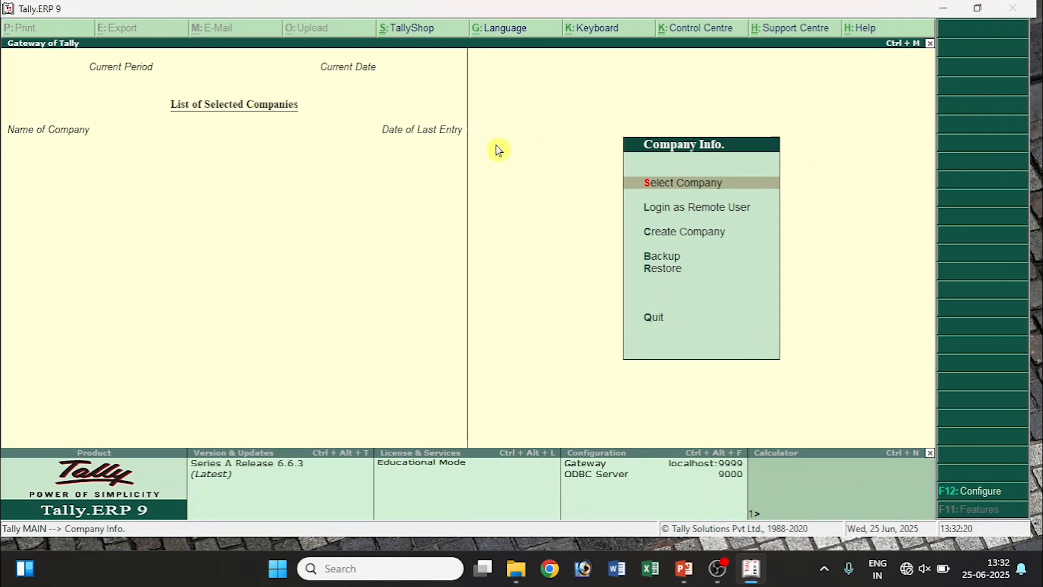
left_click(978, 12)
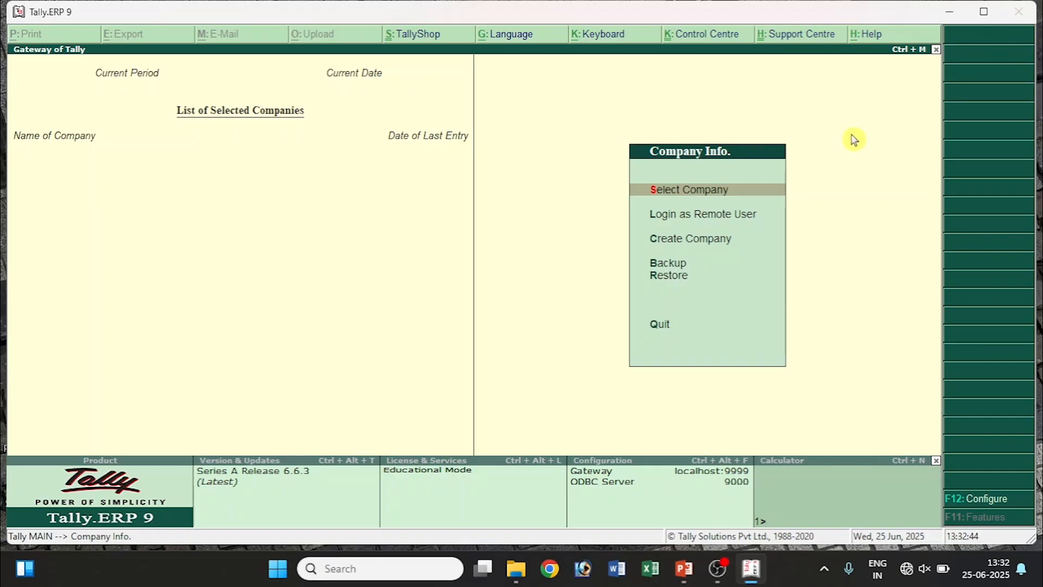
key("Escape")
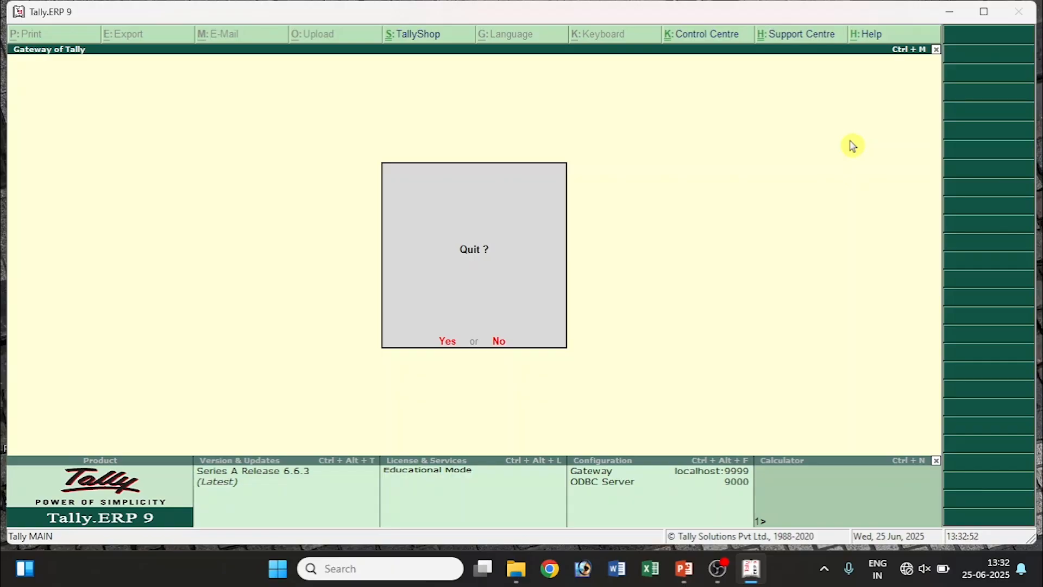
key("n")
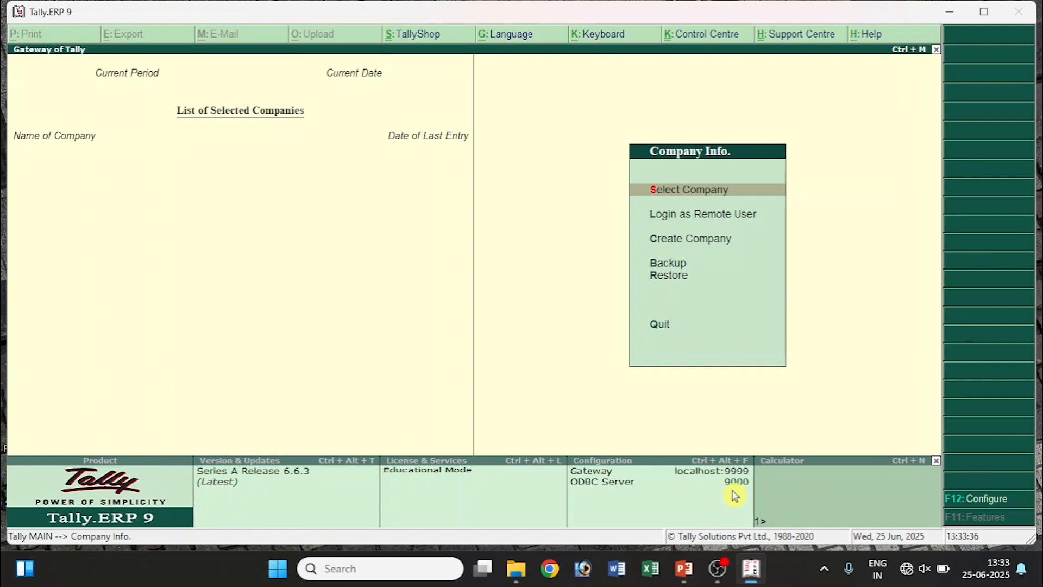
Compute 2+2 on the built-in calculator, getting 4, then collapse the bottom panels.
left_click(792, 500)
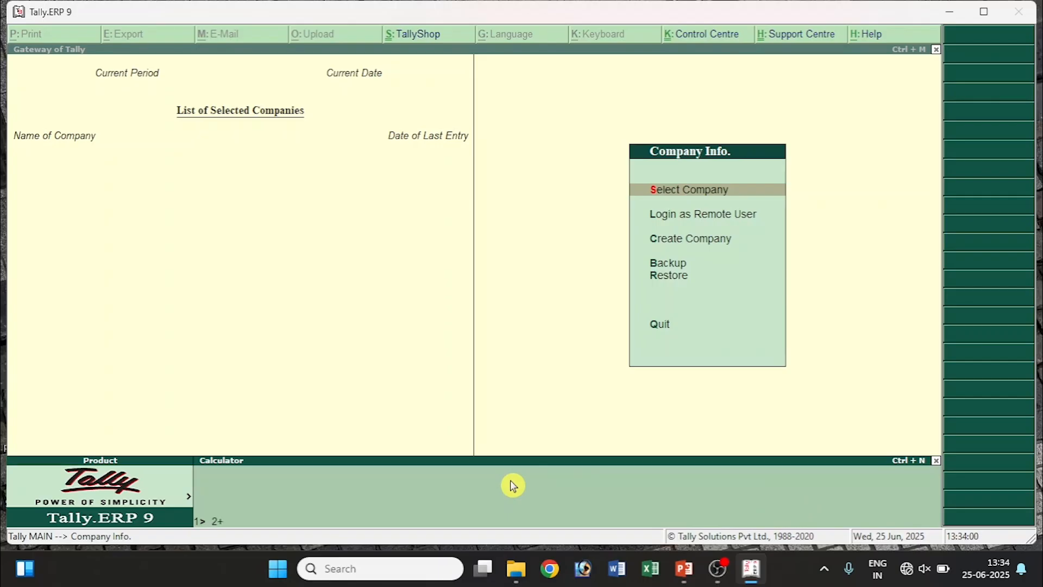
key("Return")
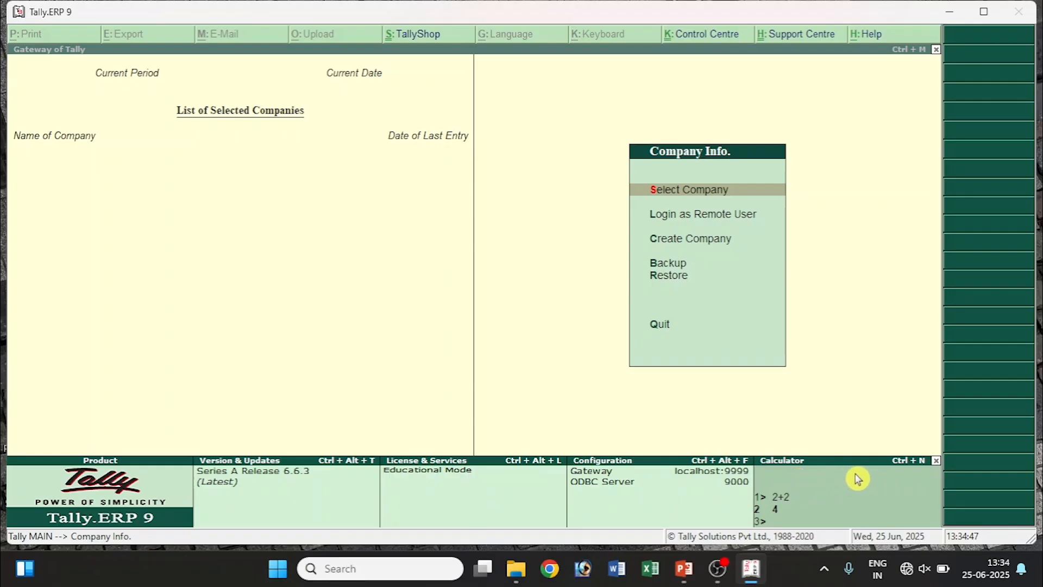
left_click(936, 461)
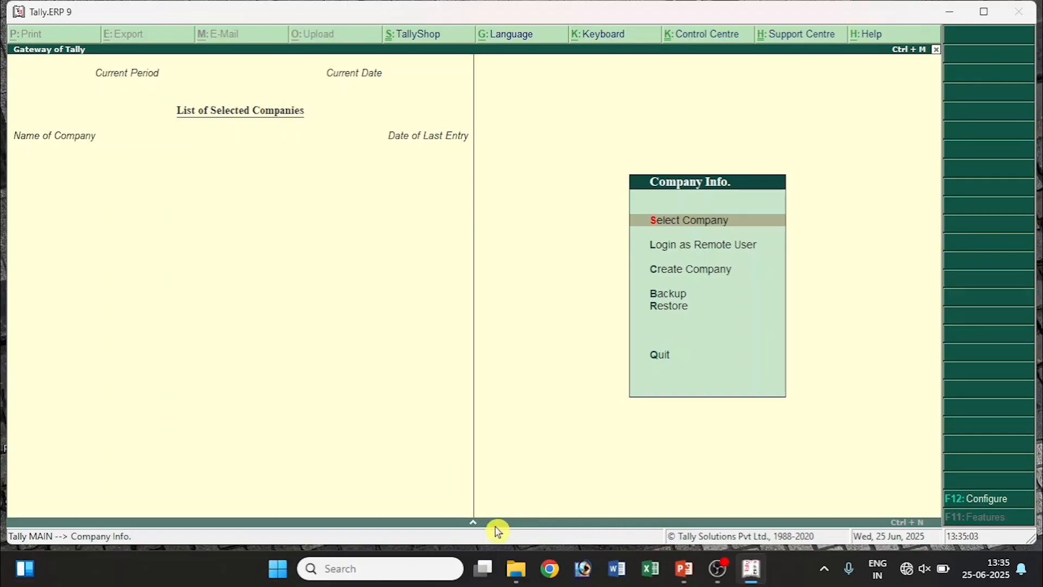
Restore the bottom panels, select the Directory field (C:\Users\Public\Tally.ERP9\Data), and switch to File Explorer.
left_click(476, 527)
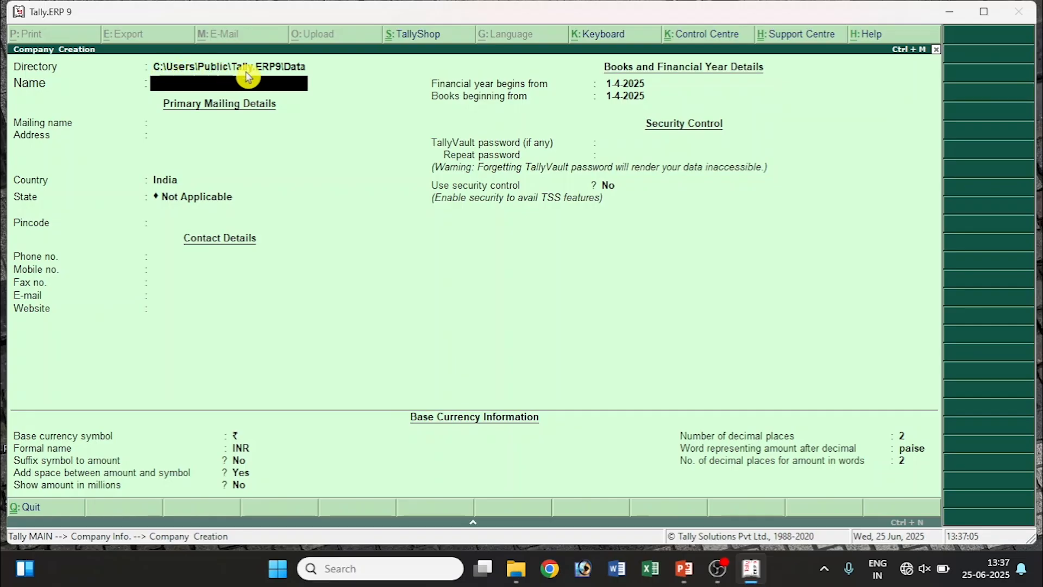
left_click(279, 65)
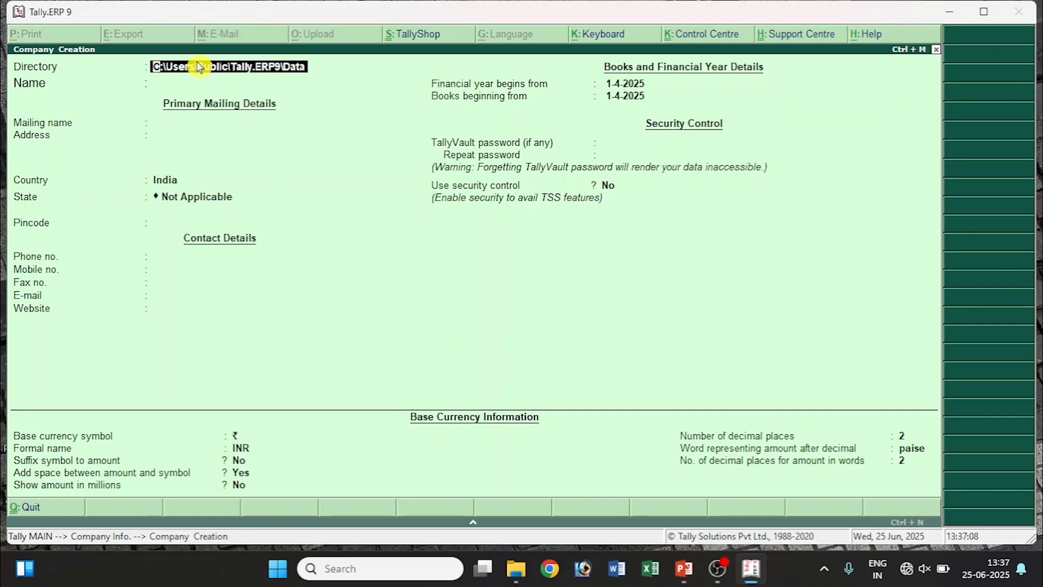
left_click(510, 565)
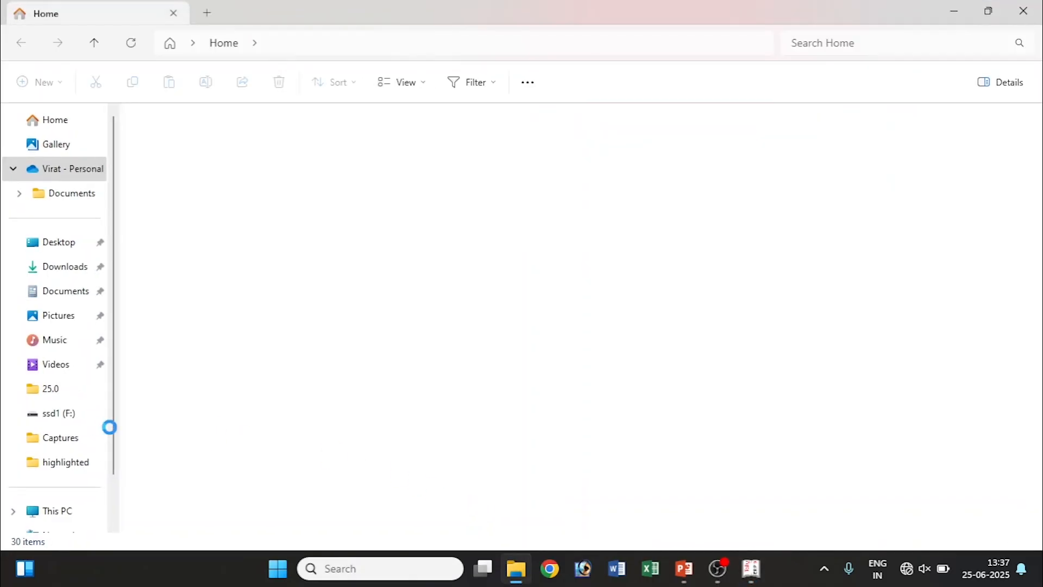
Browse from This PC to C:\Users\Public\Tally.ERP9\Data, which holds company folder 10000.
left_click(53, 513)
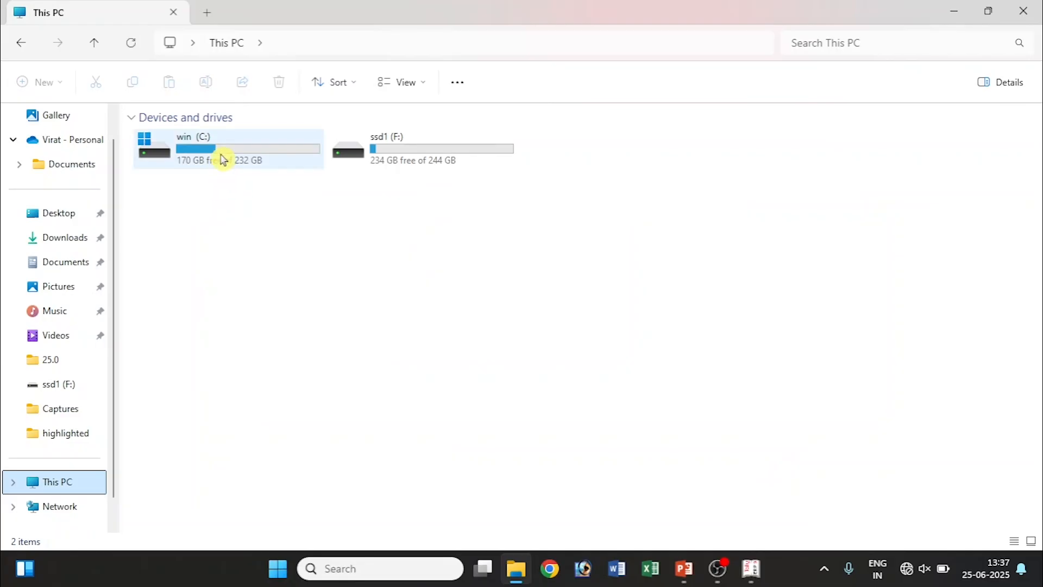
double_click(225, 158)
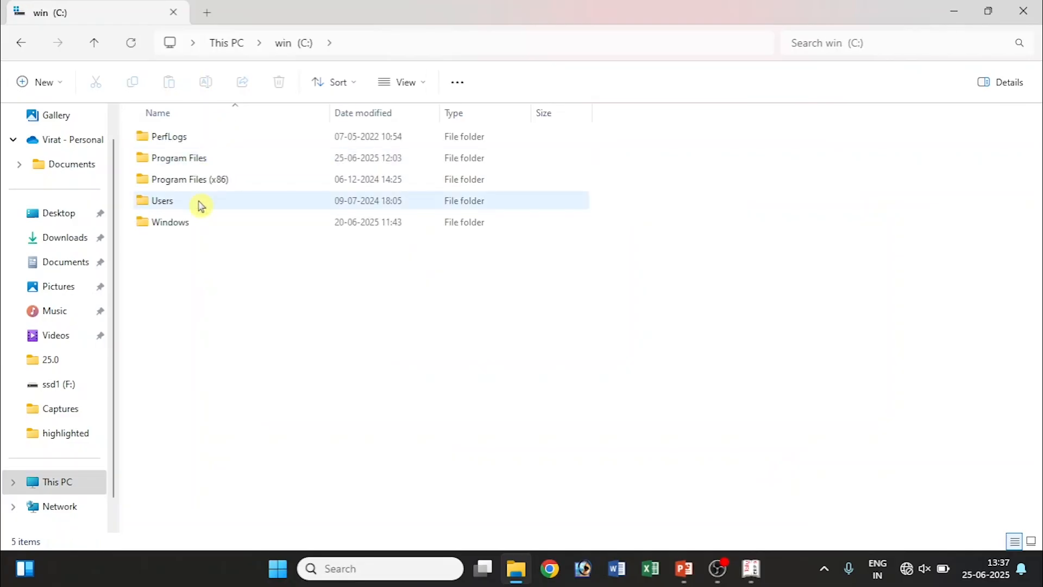
double_click(193, 207)
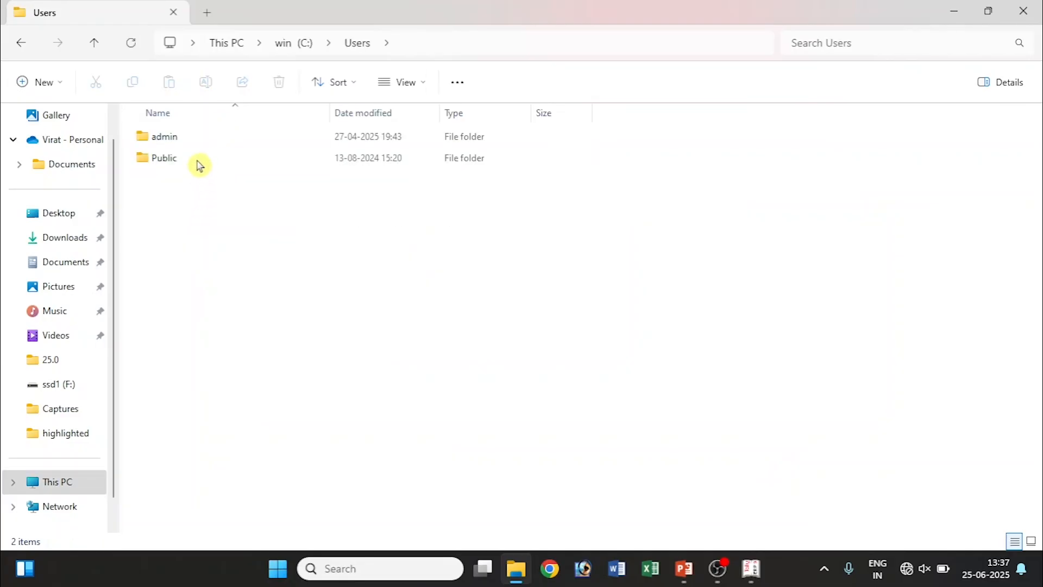
double_click(187, 159)
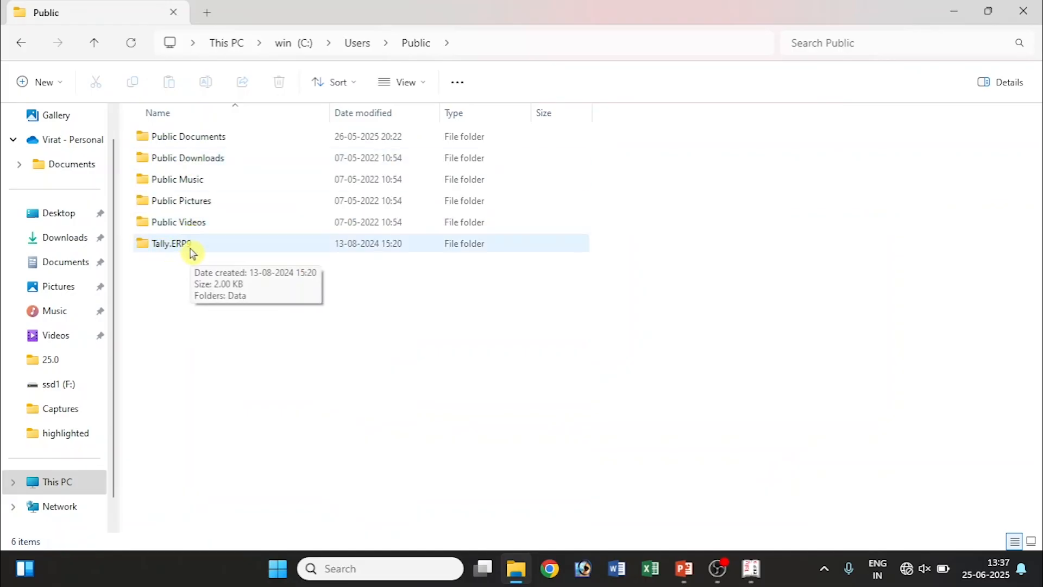
double_click(198, 248)
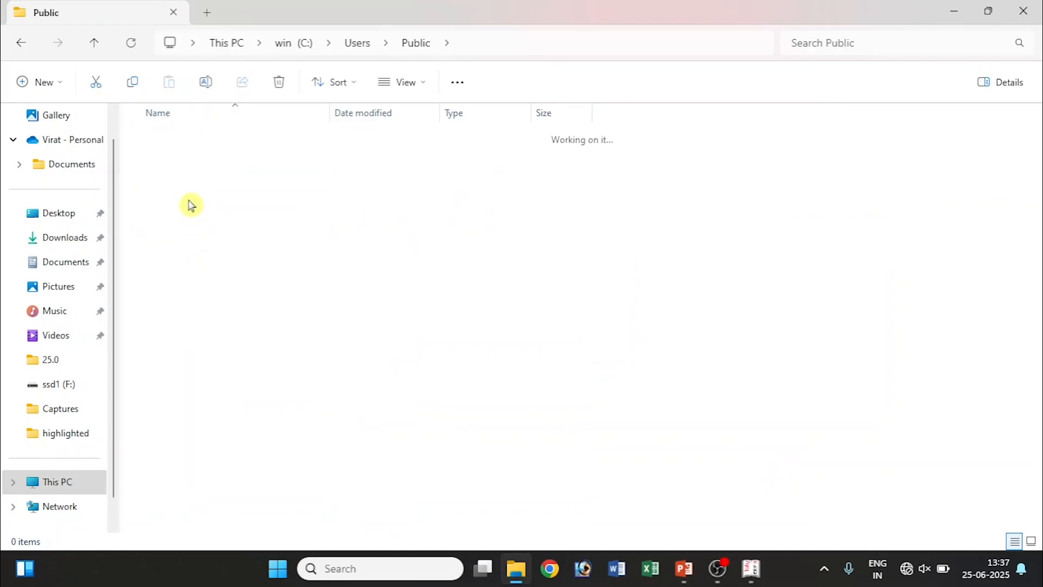
double_click(278, 141)
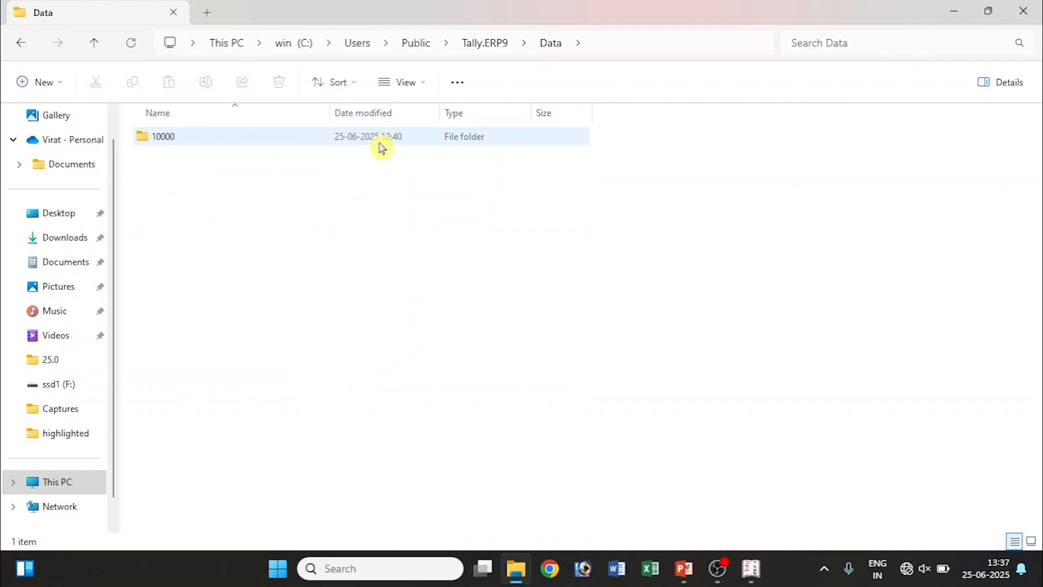
Check Tally's company creation screen, then bring the Data folder window back.
key("alt+Tab")
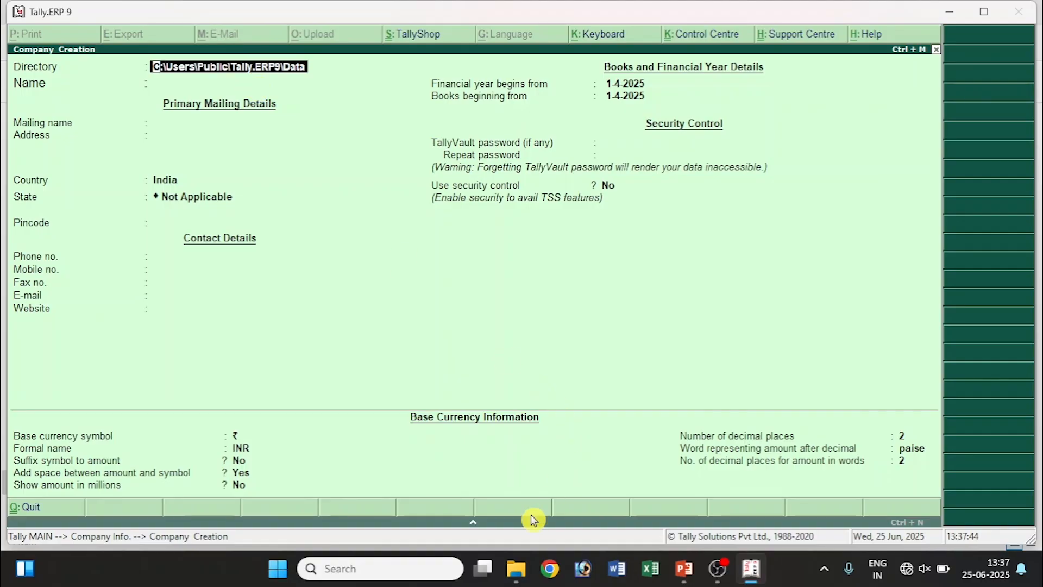
mouse_move(521, 570)
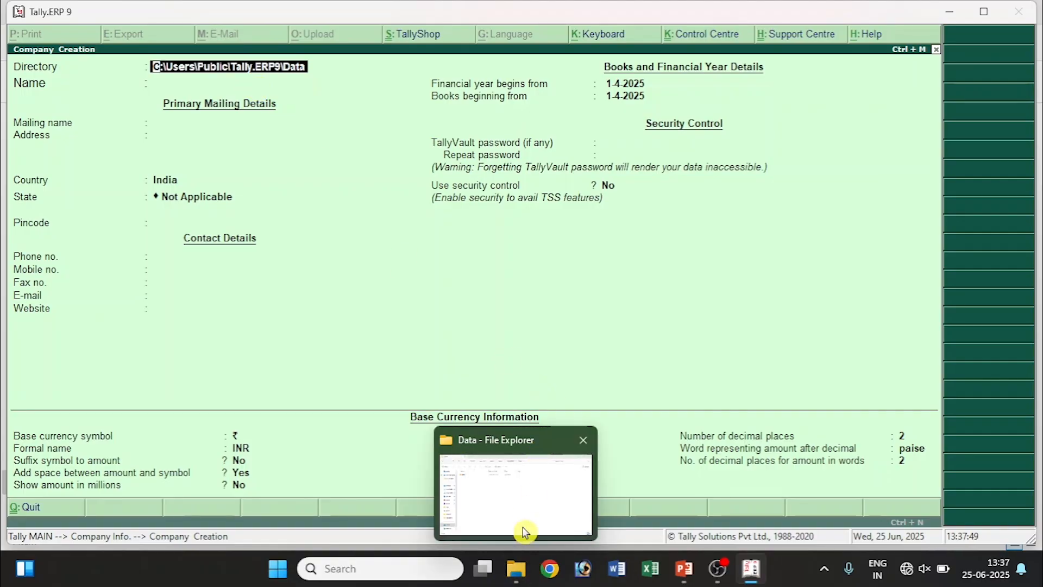
left_click(516, 575)
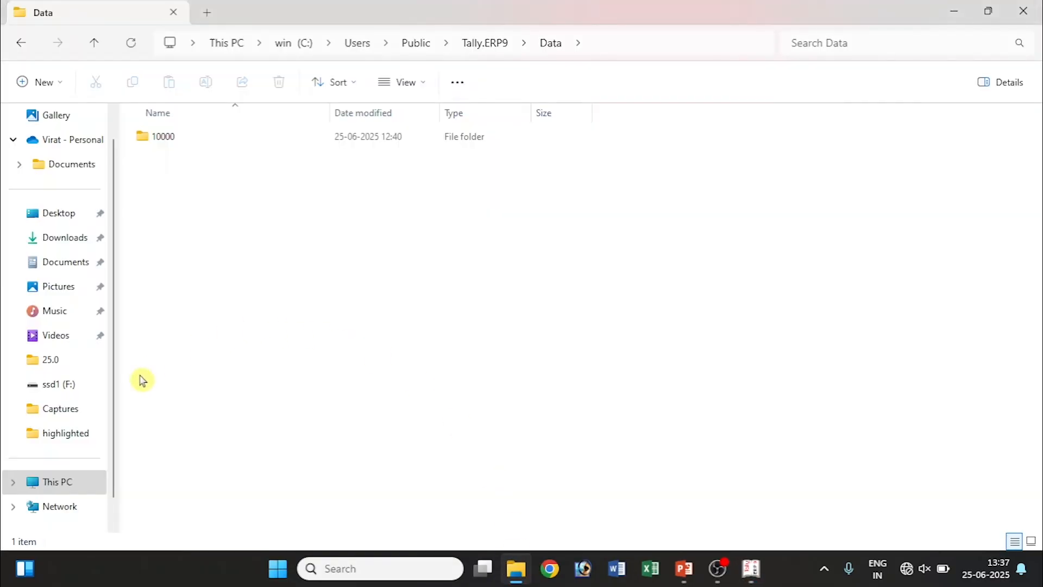
Create a new folder named Tallydata on the ssd1 (F:) drive.
left_click(54, 384)
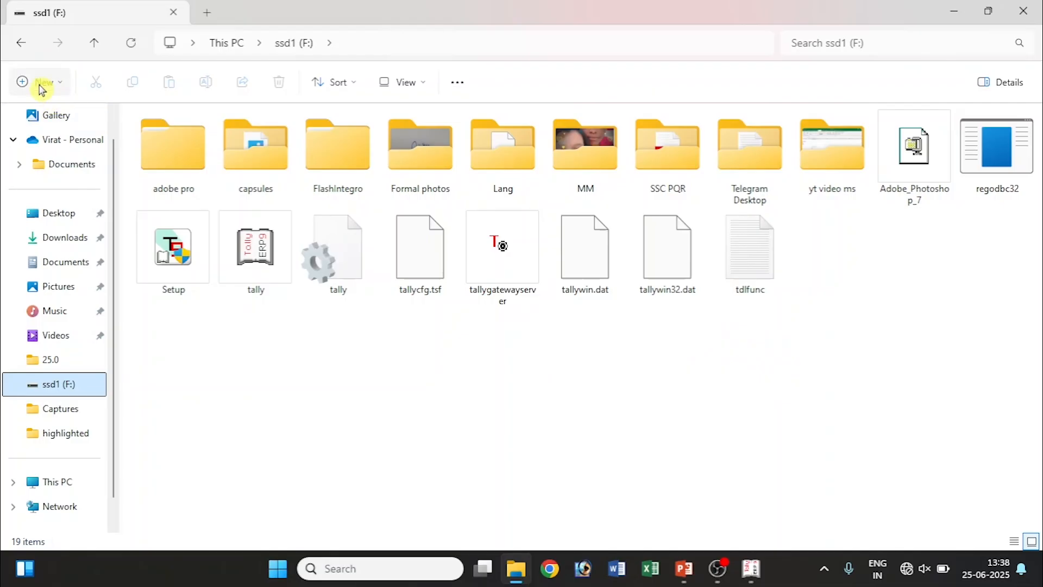
left_click(40, 84)
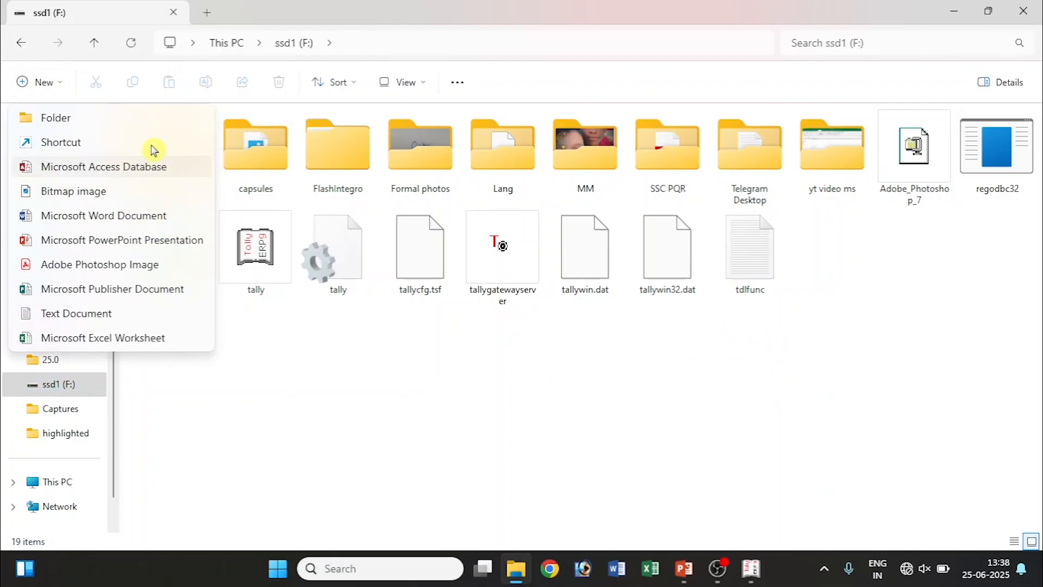
left_click(107, 127)
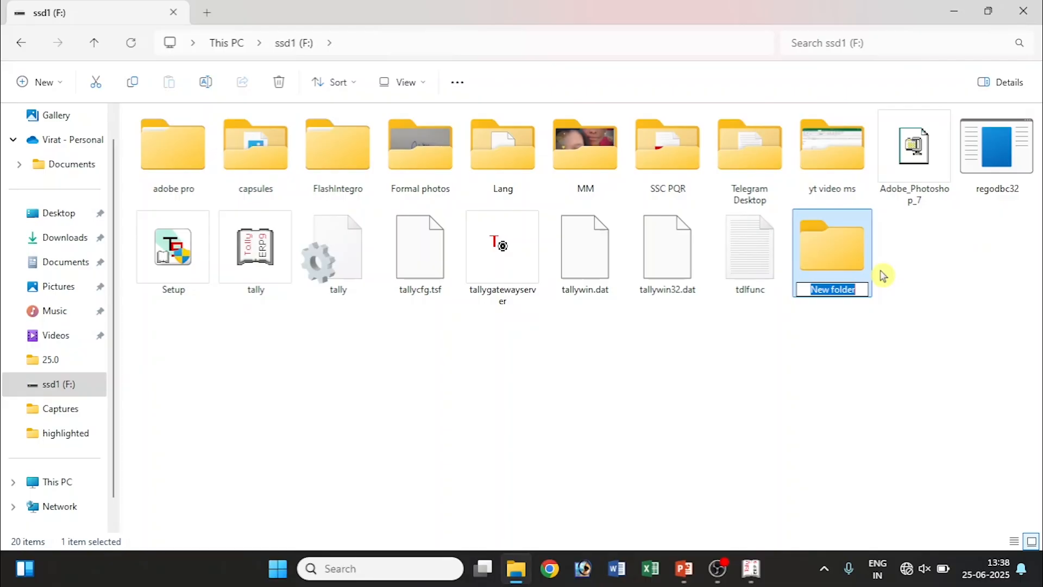
type("Tall")
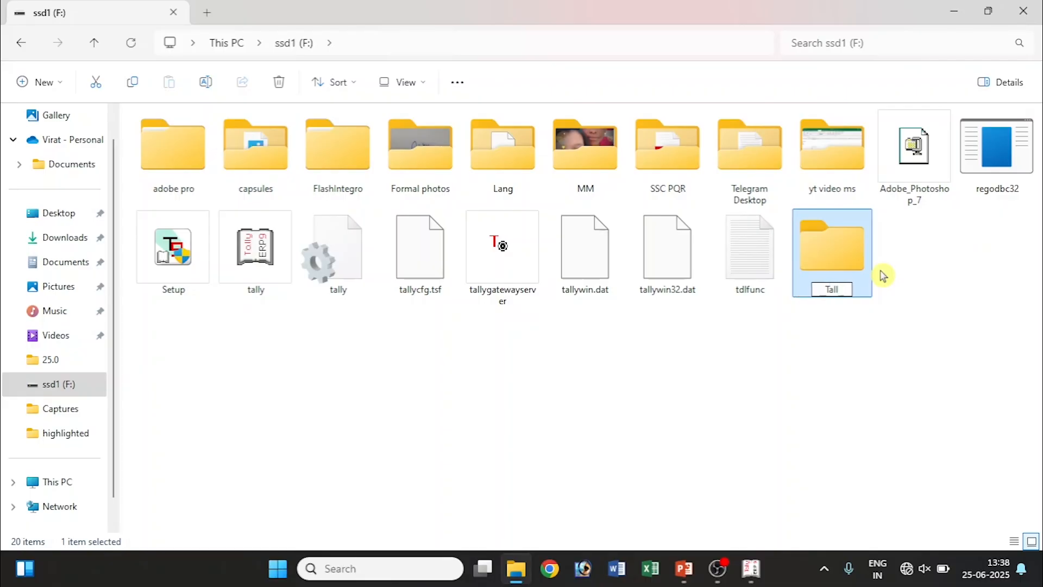
type("ydata")
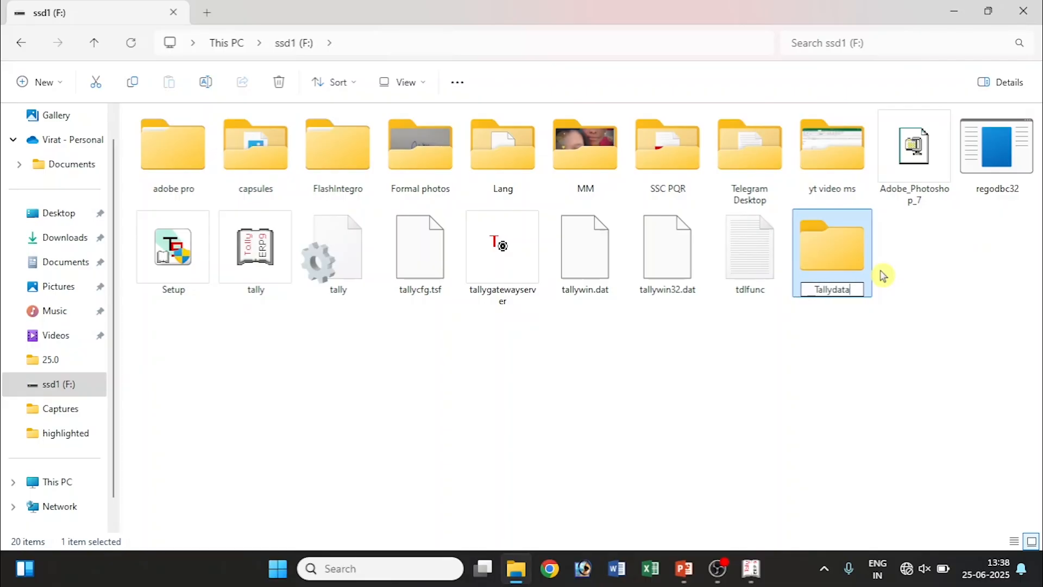
left_click(842, 320)
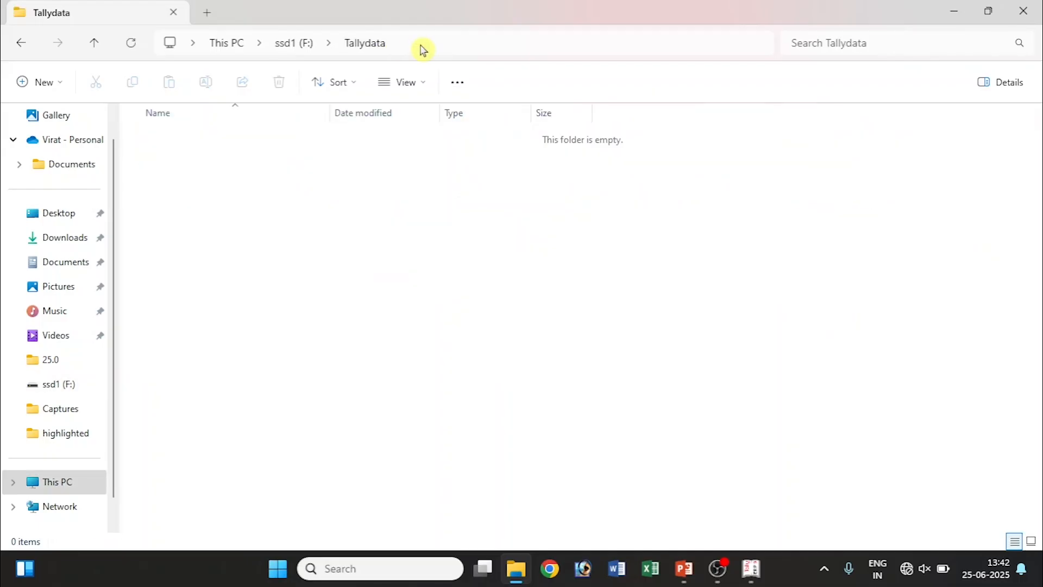
Open Tallydata to confirm its F:\Tallydata path, then return to Tally.
left_click(422, 45)
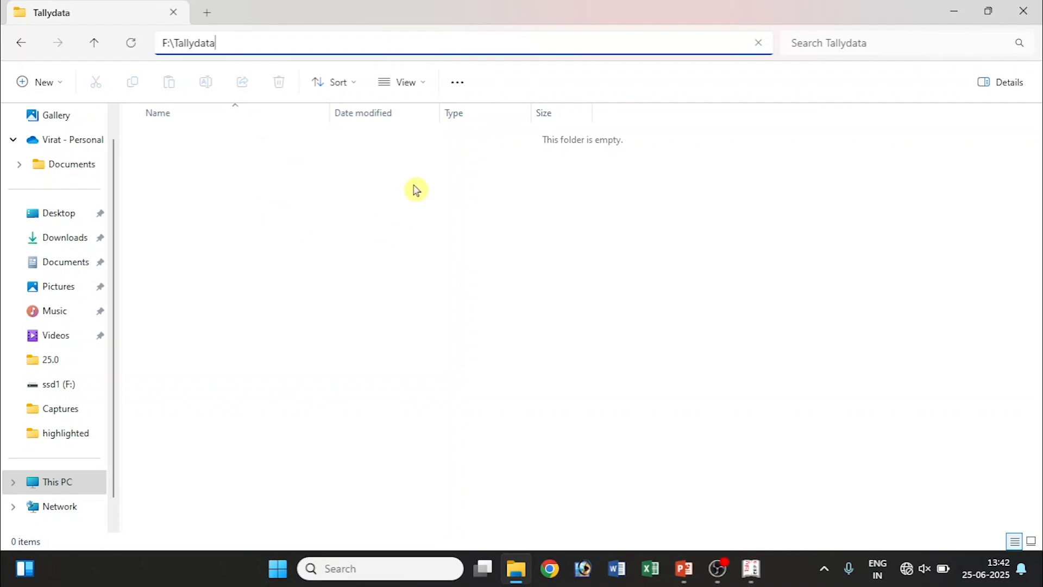
left_click(422, 284)
left_click(755, 571)
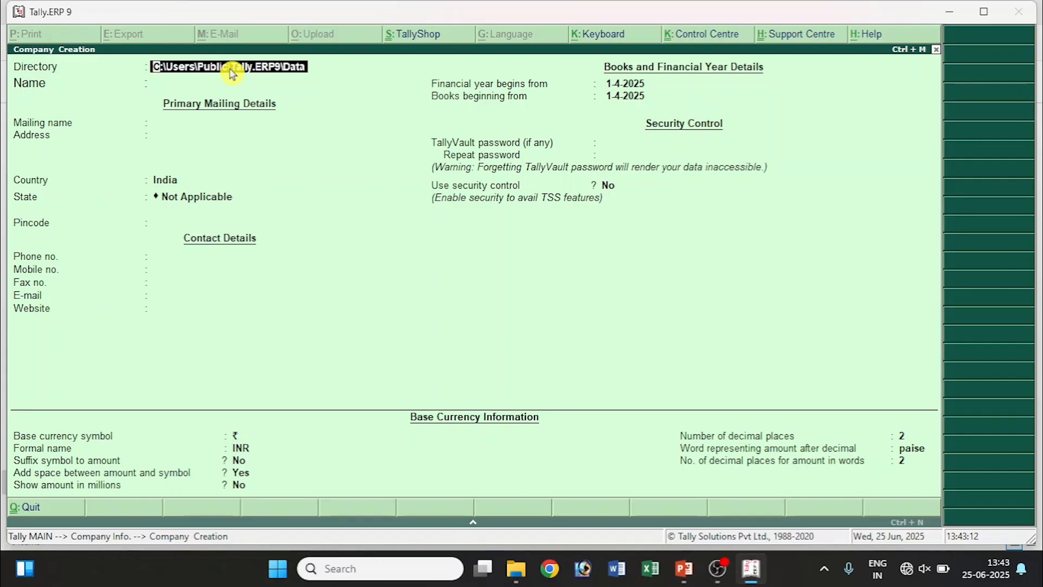
Enter F:\Tallydata as the company's data directory.
type("F:\\")
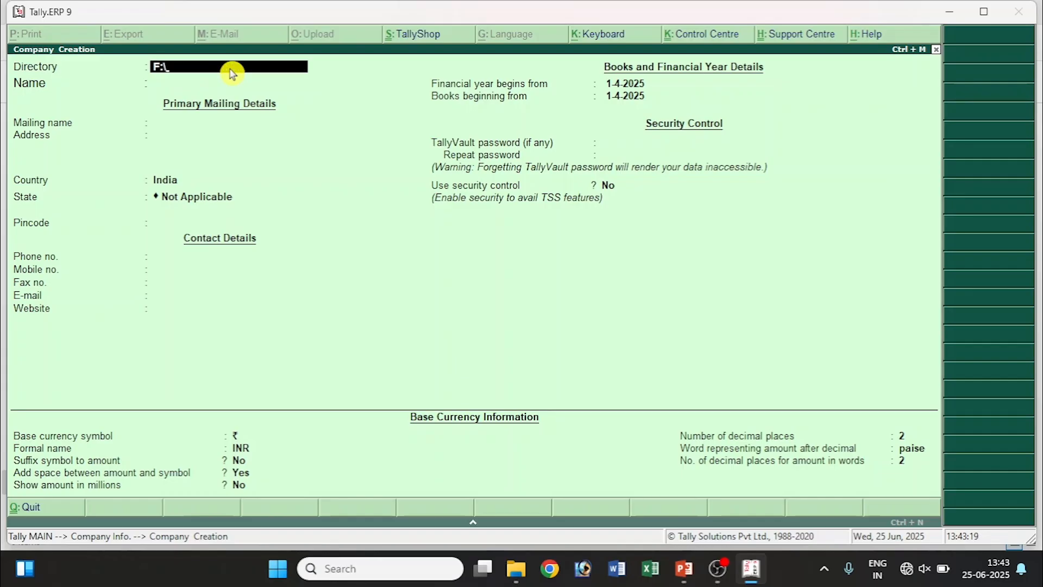
type("Tallydata")
key("Return")
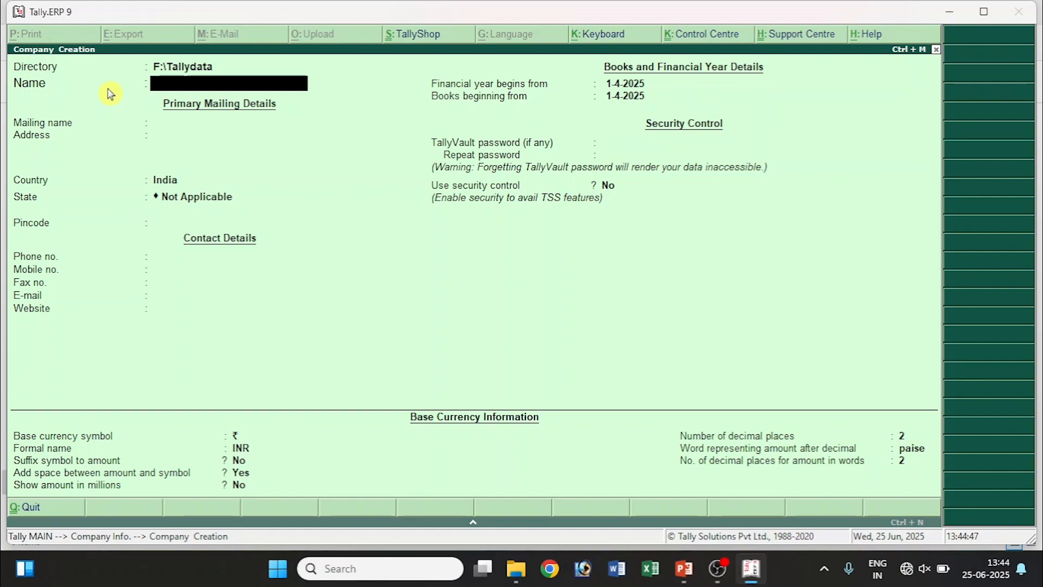
Name the company 'Saraswati General Store', keep it as the mailing name, and finish the address.
type("Saraswati General Store")
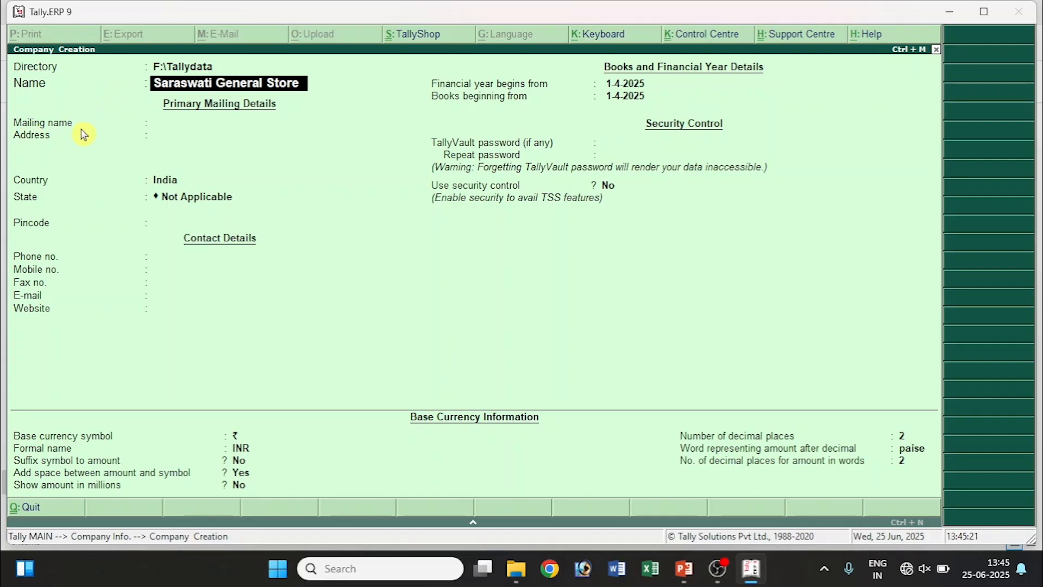
key("Return")
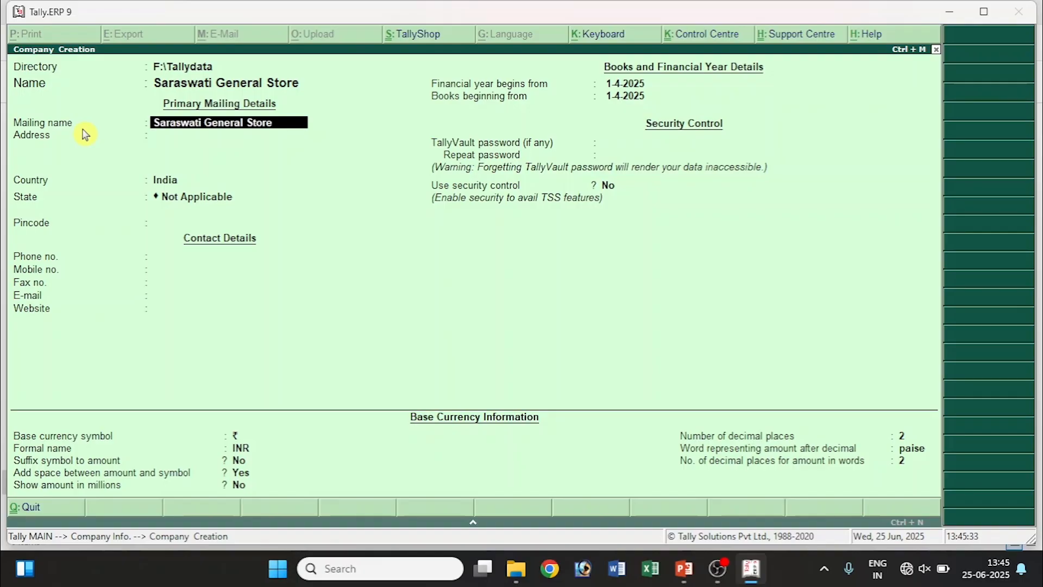
key("Return")
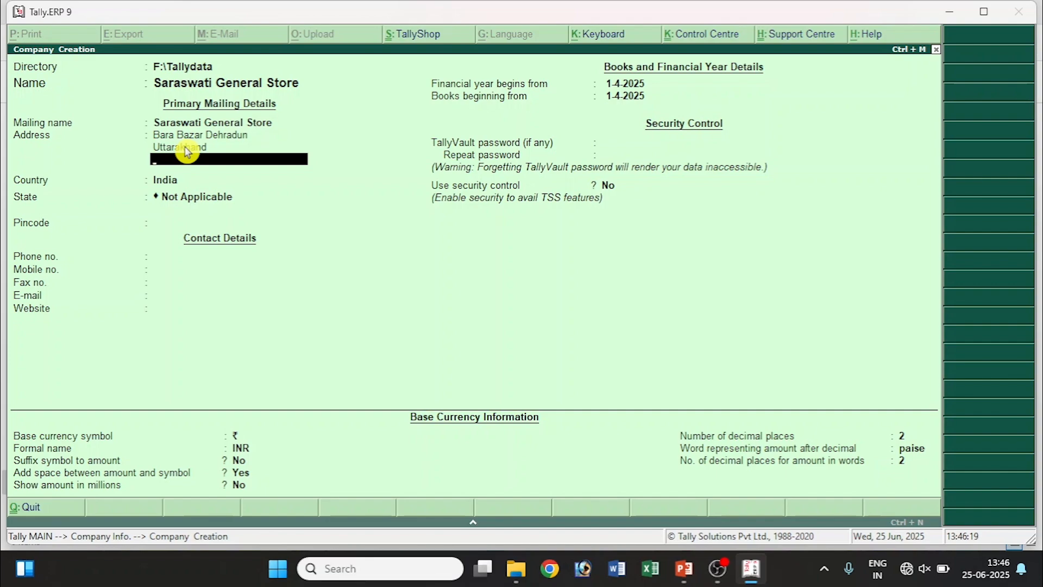
key("Return")
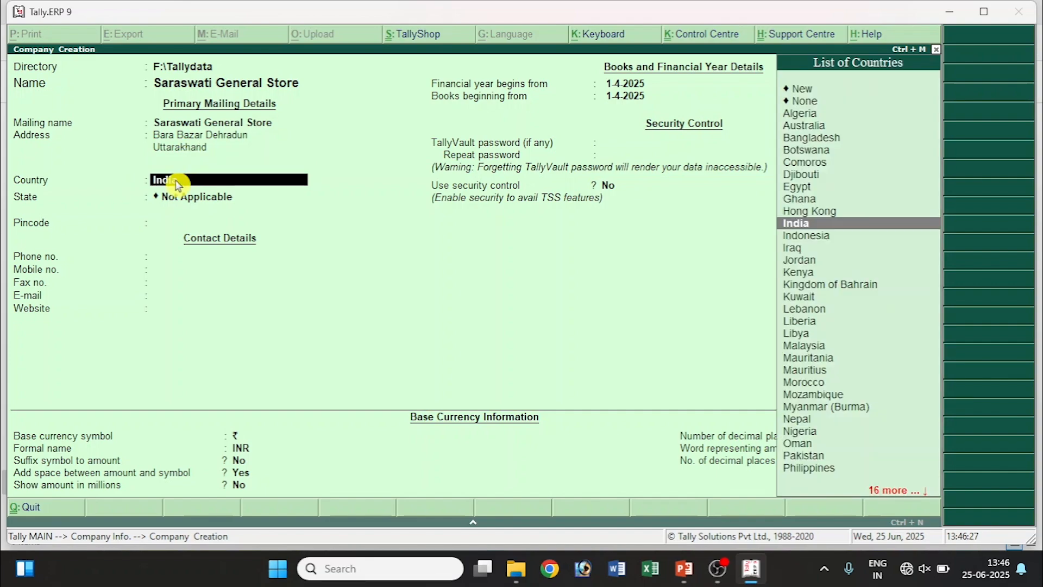
Accept India as country and choose Uttarakhand as the state by typing 'Uttar'.
key("Return")
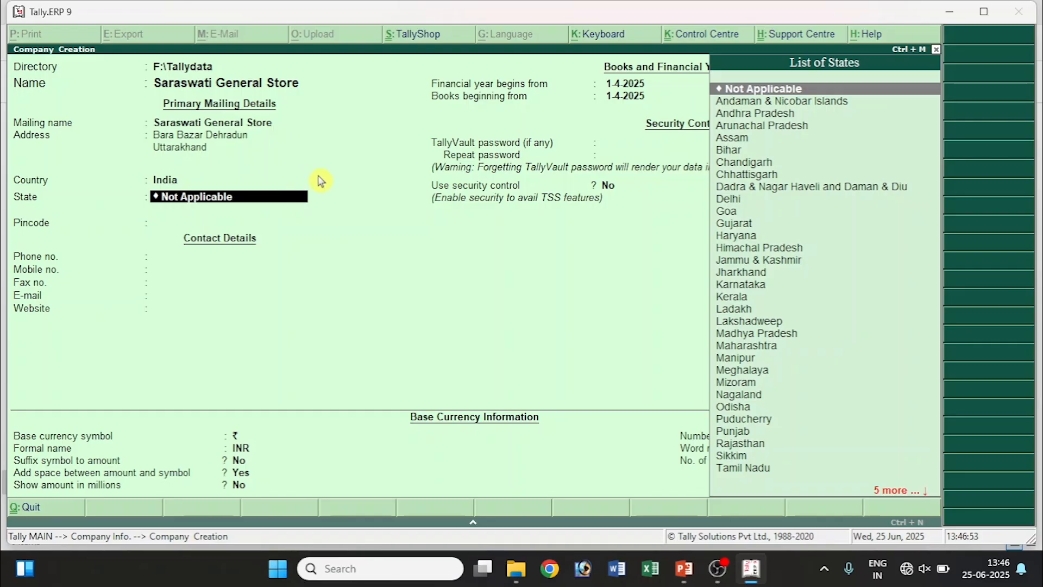
type("Ut")
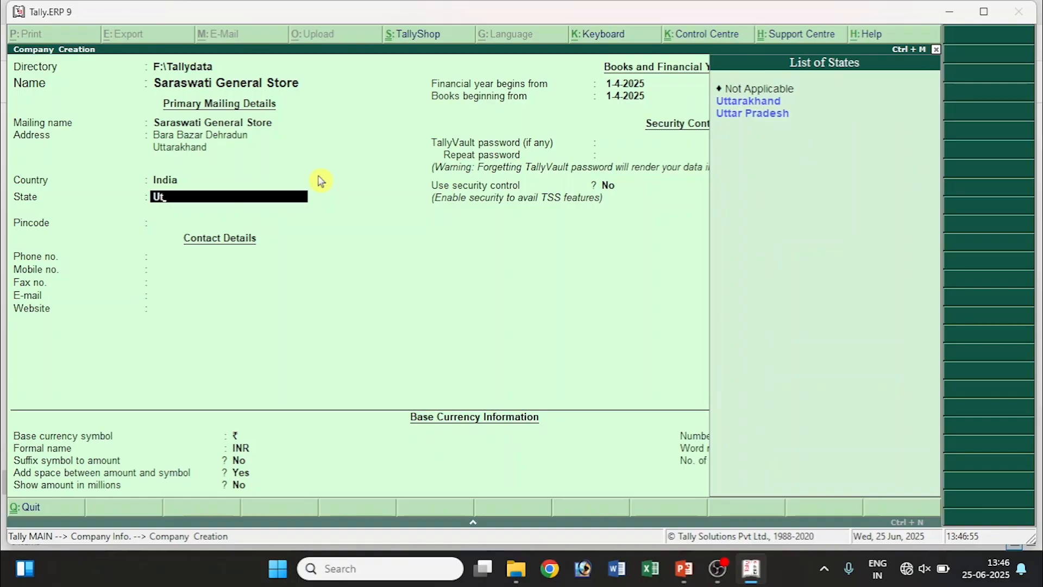
type("tar")
key("Return")
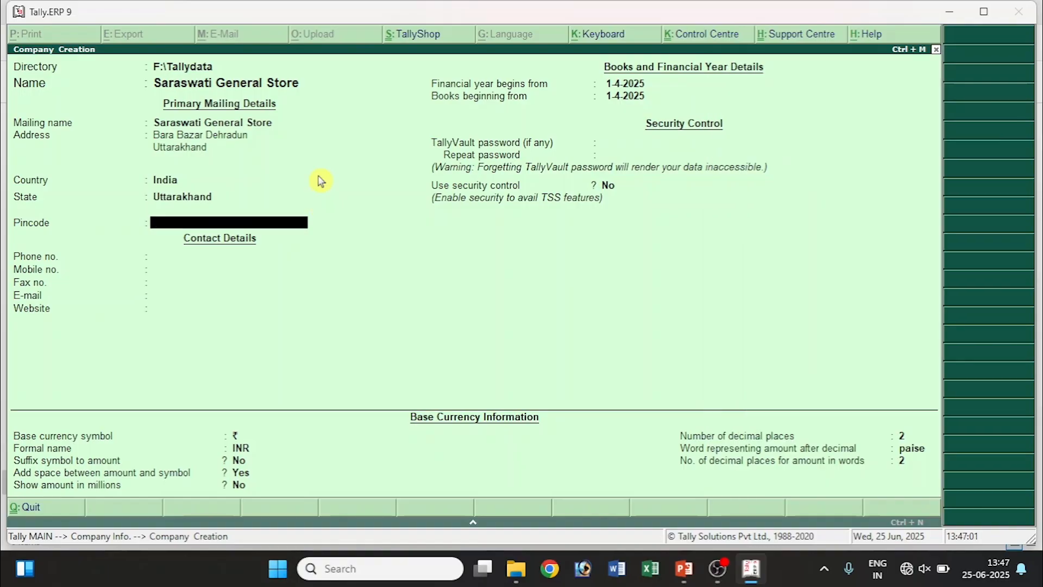
Enter the company's pincode, then go back and correct it.
type("316235")
key("Return")
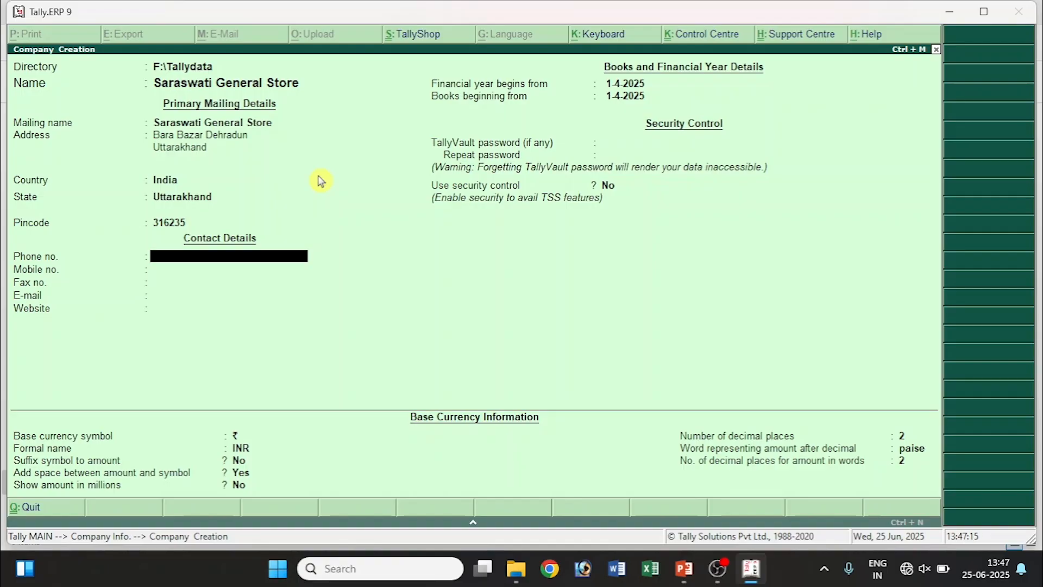
left_click(209, 224)
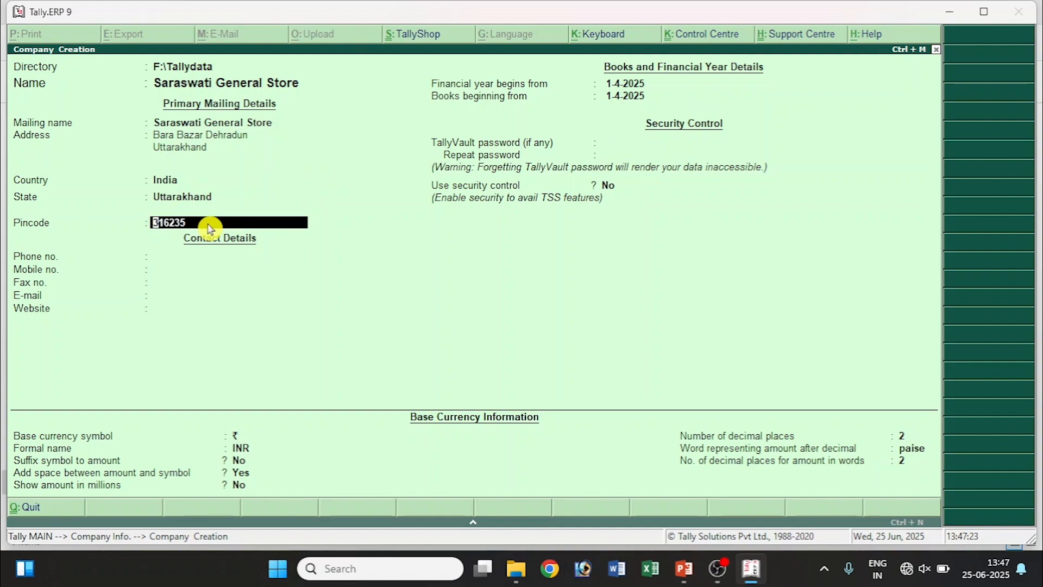
type("265132")
key("Return")
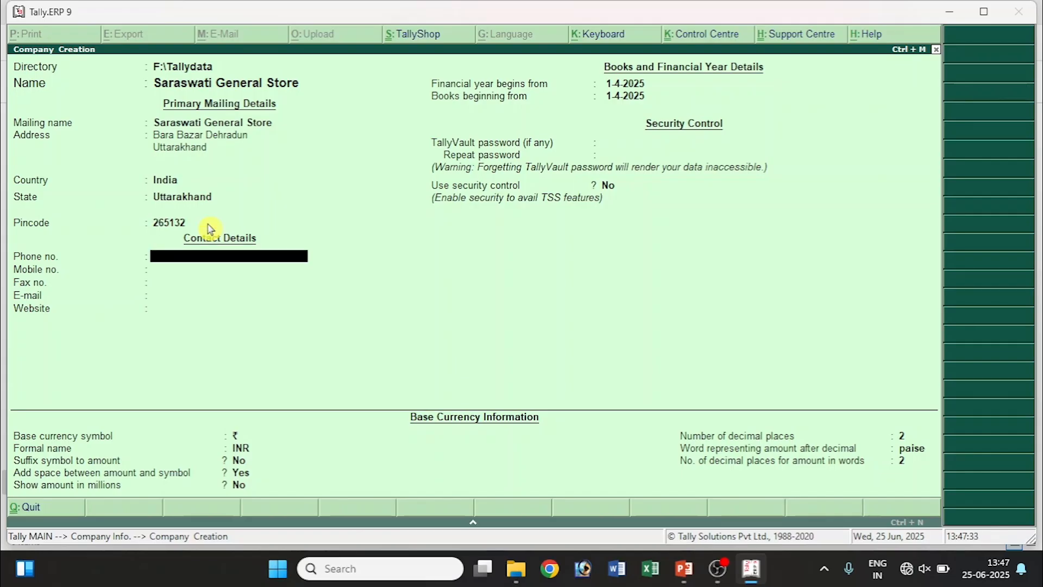
Enter the phone number, pass the mobile and fax fields, and type the company's e-mail address.
key("Return")
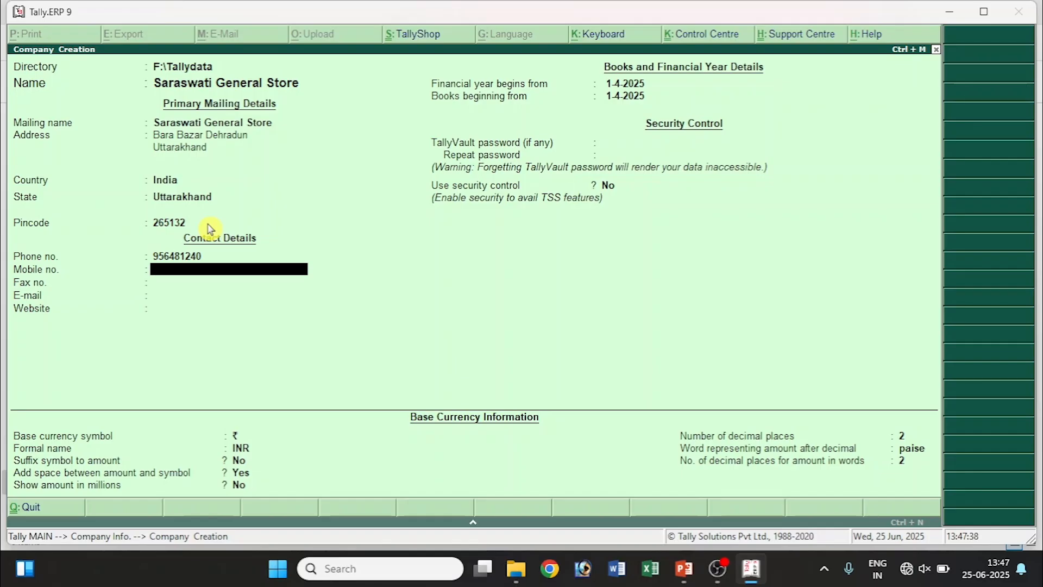
key("Return")
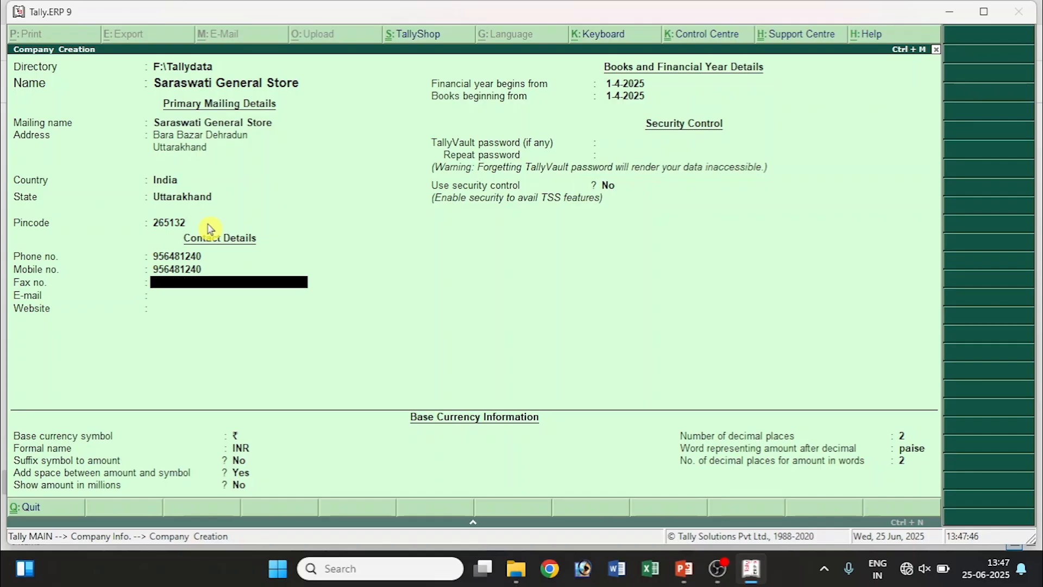
key("Return")
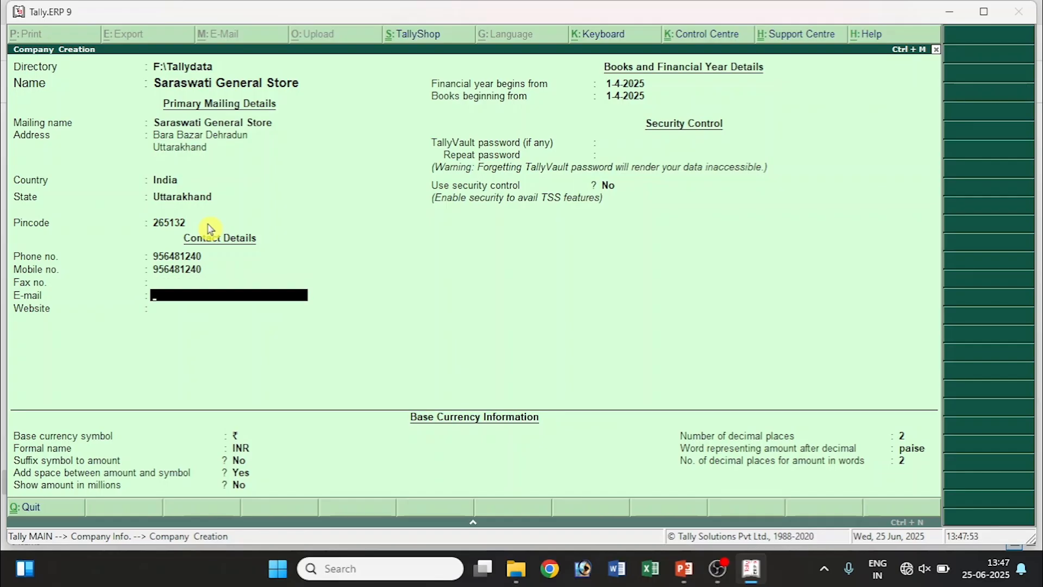
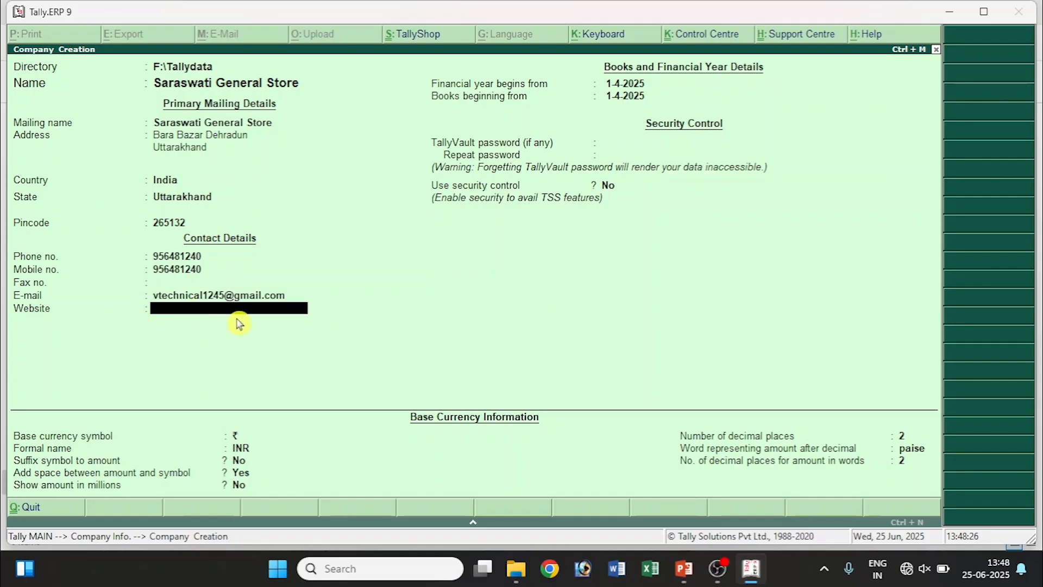
key("Return")
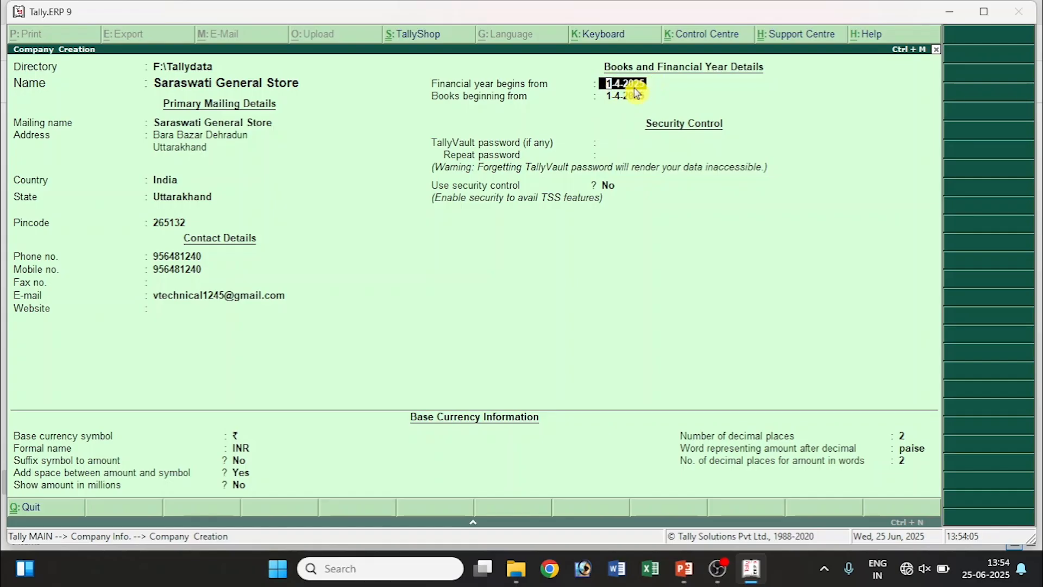
Accept the 1-4-2025 financial year and books dates, then clear the TallyVault password so it stays blank.
key("Return")
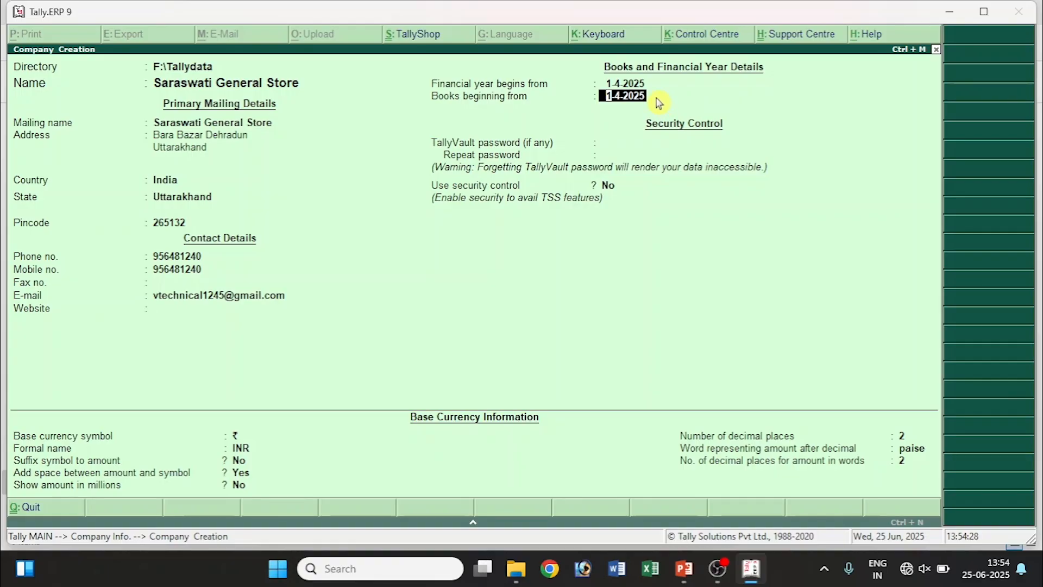
key("Return")
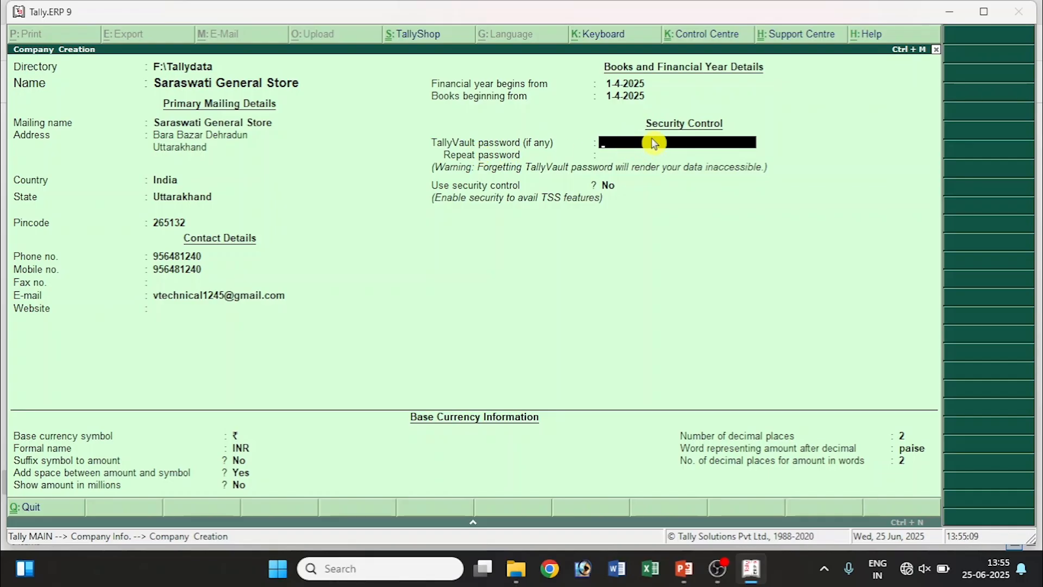
type("*")
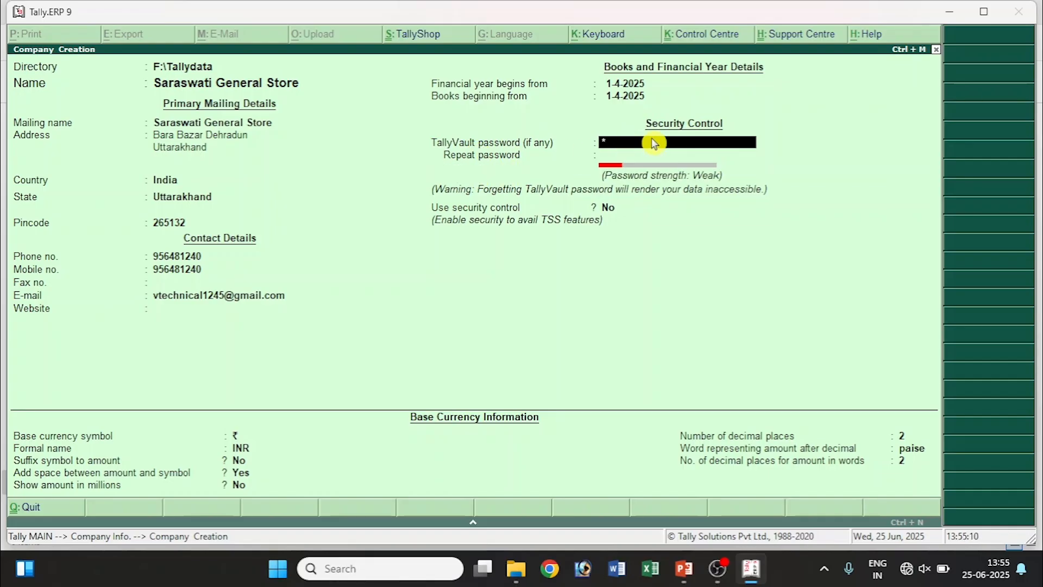
type("******")
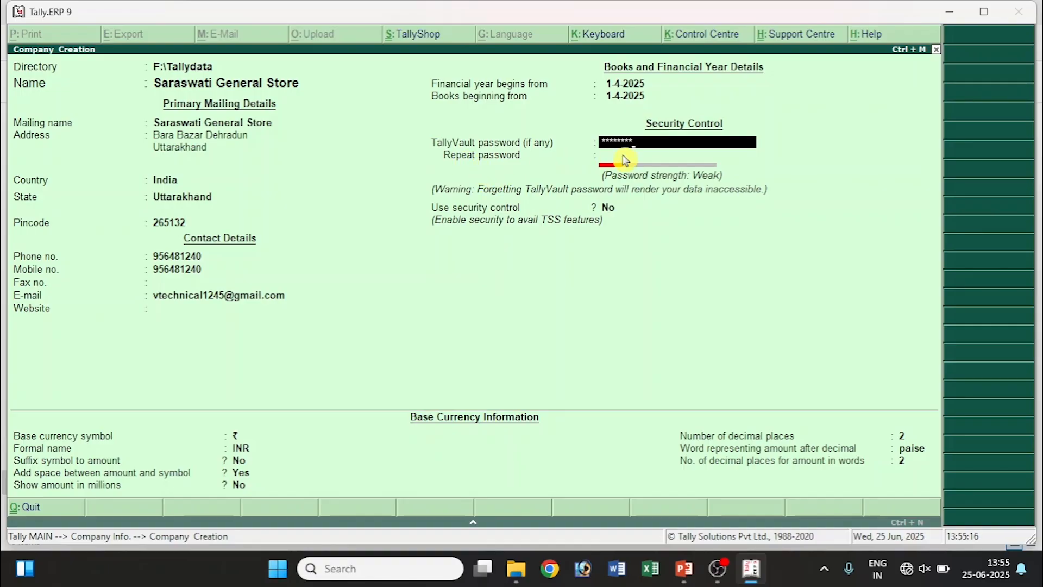
key("Return")
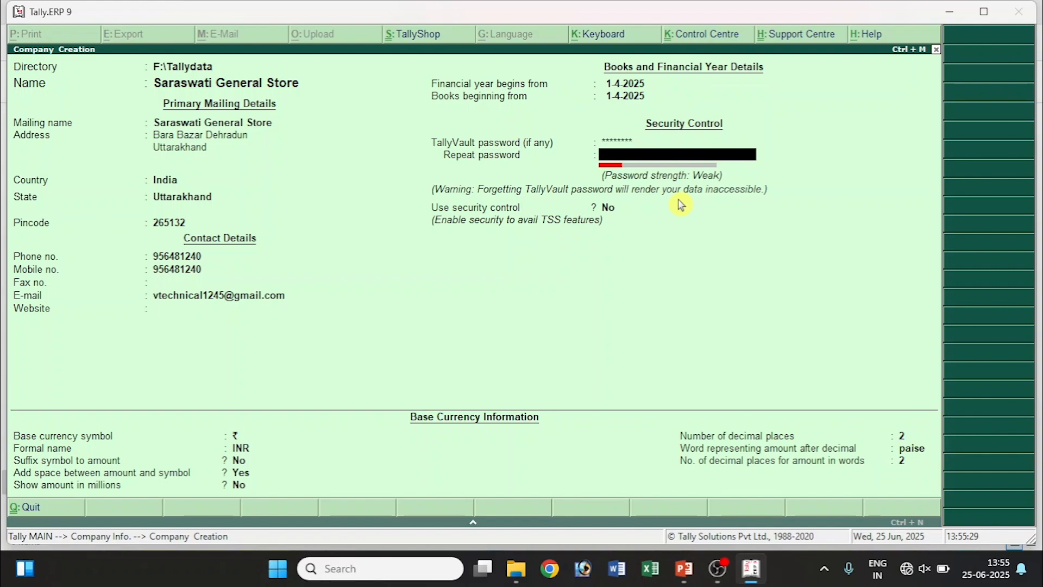
left_click(639, 142)
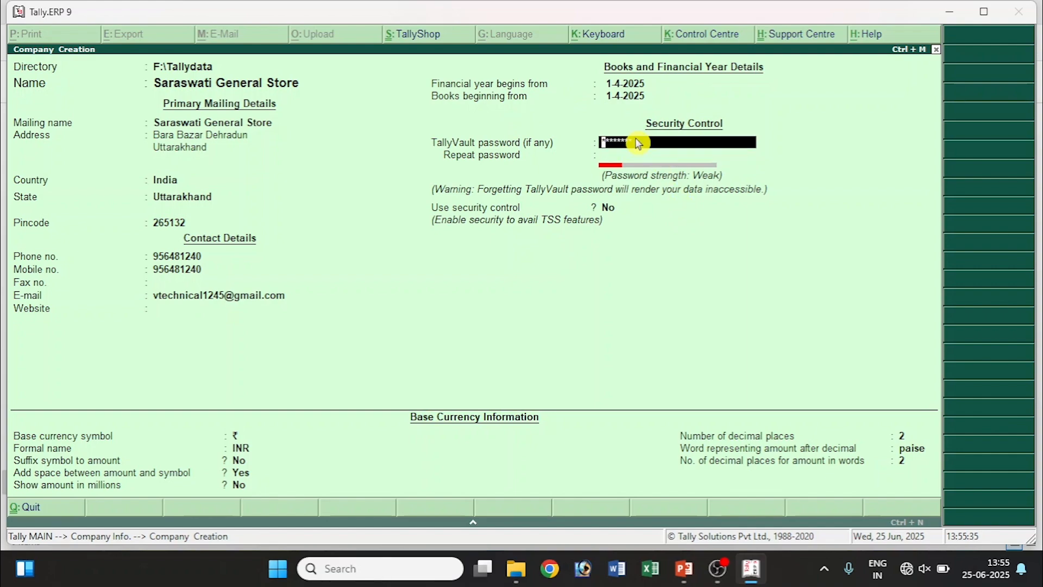
key("BackSpace")
key("BackSpace")
key("BackSpace")
key("BackSpace")
key("BackSpace")
key("BackSpace")
key("BackSpace")
key("BackSpace")
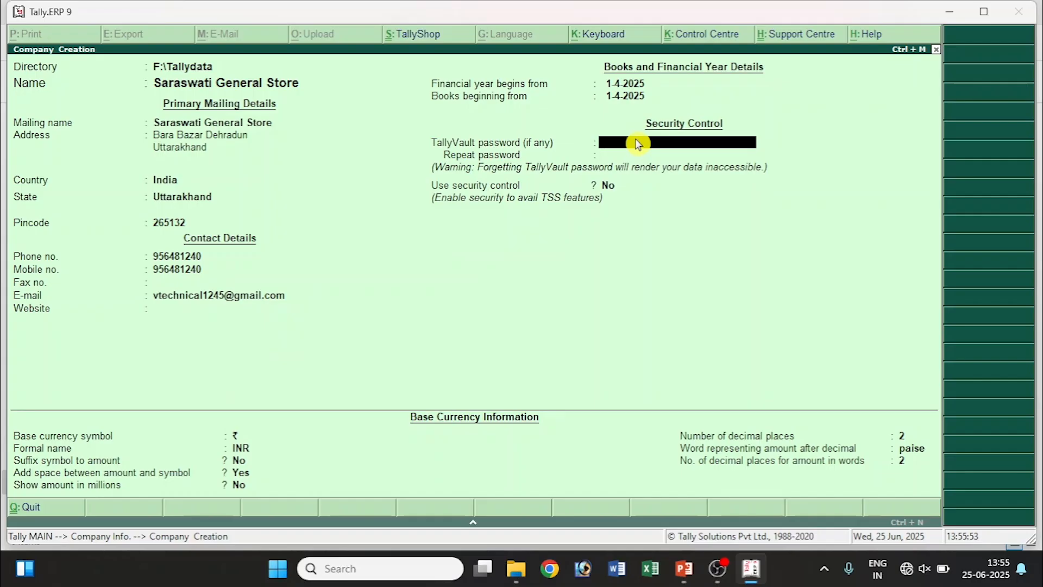
key("Return")
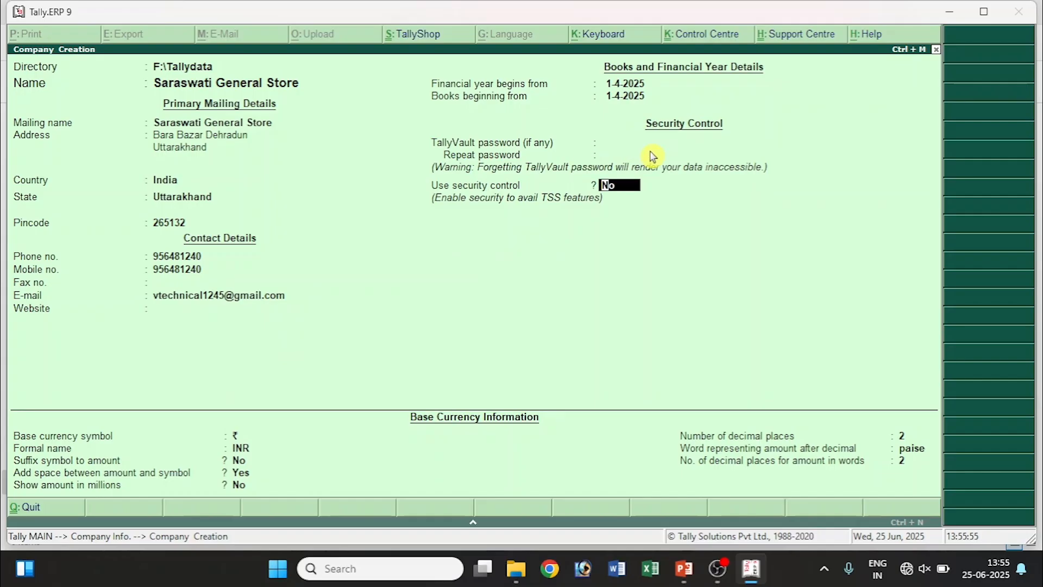
Keep security control at No and base currency ₹ (INR) with 2 decimal places.
left_click(610, 145)
key("Return")
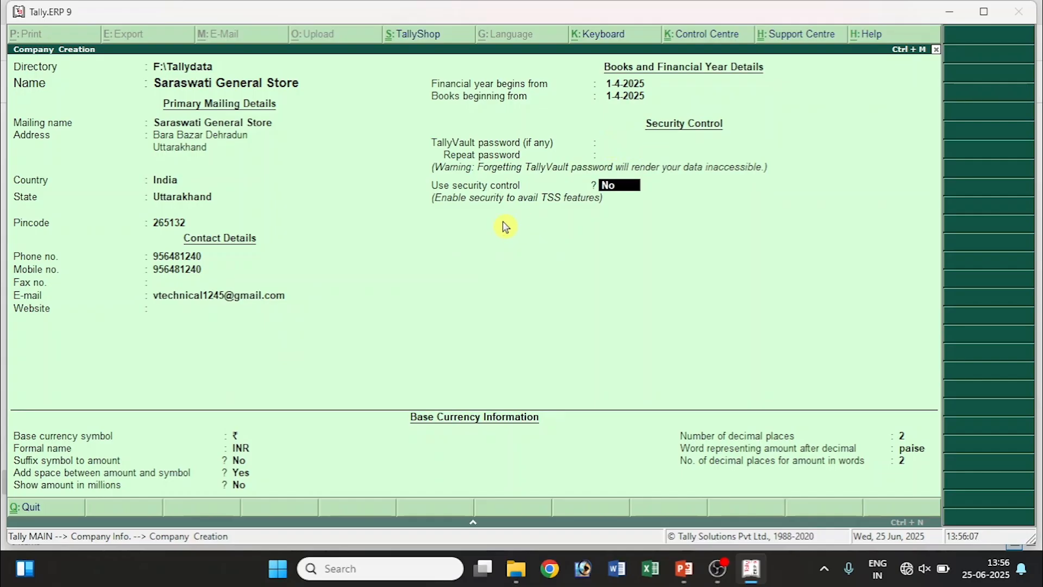
key("Return")
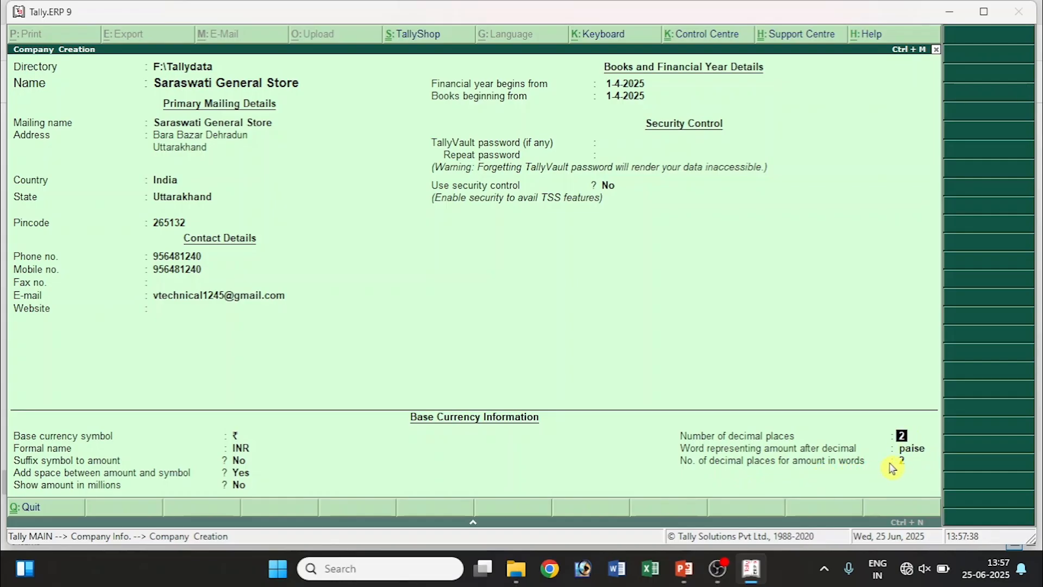
key("Return")
key("Return")
key("Return")
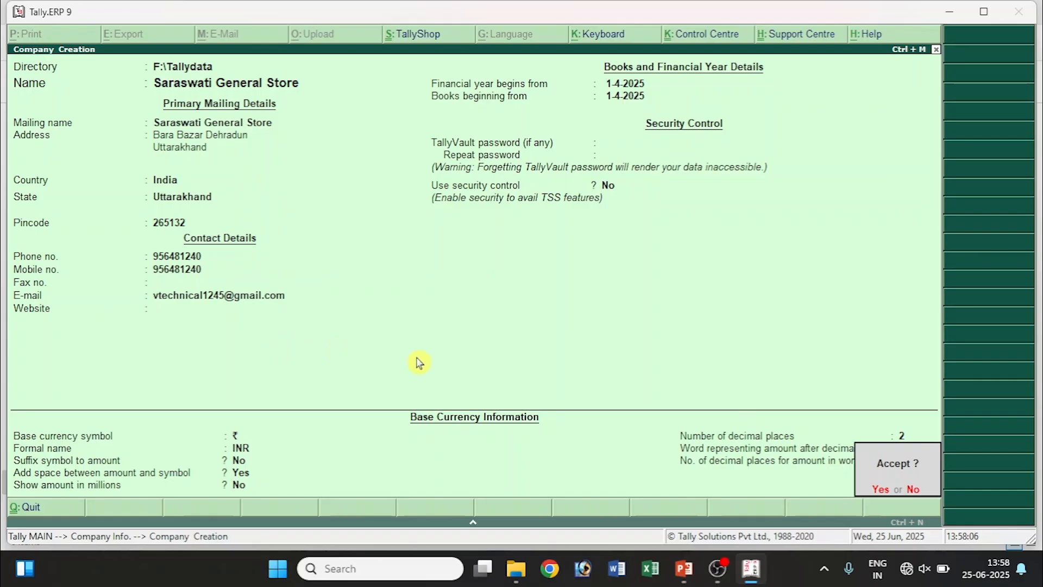
Review the address, country and state fields, then accept Saraswati General Store with Ctrl+A.
key("n")
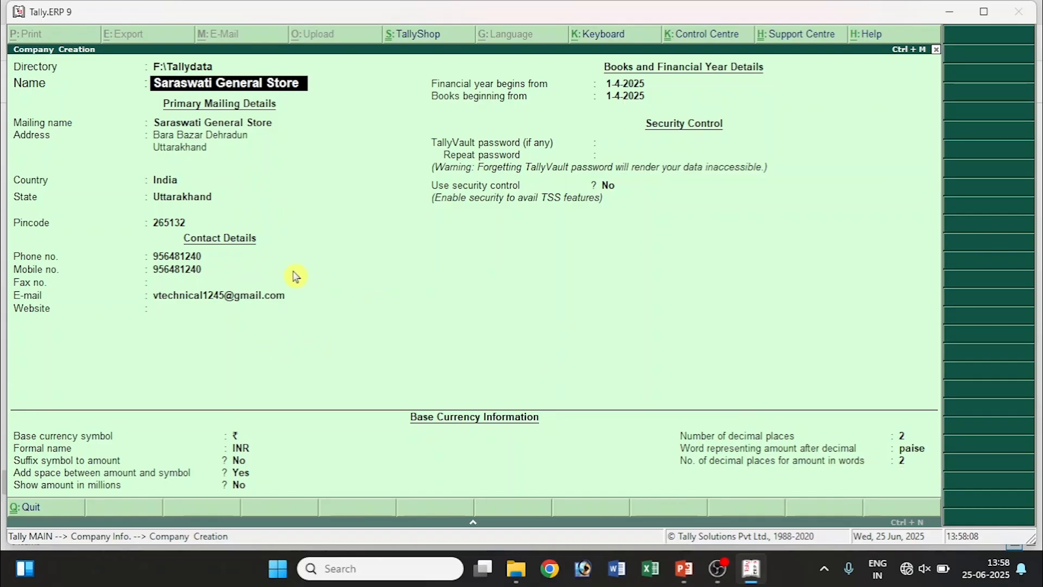
left_click(181, 147)
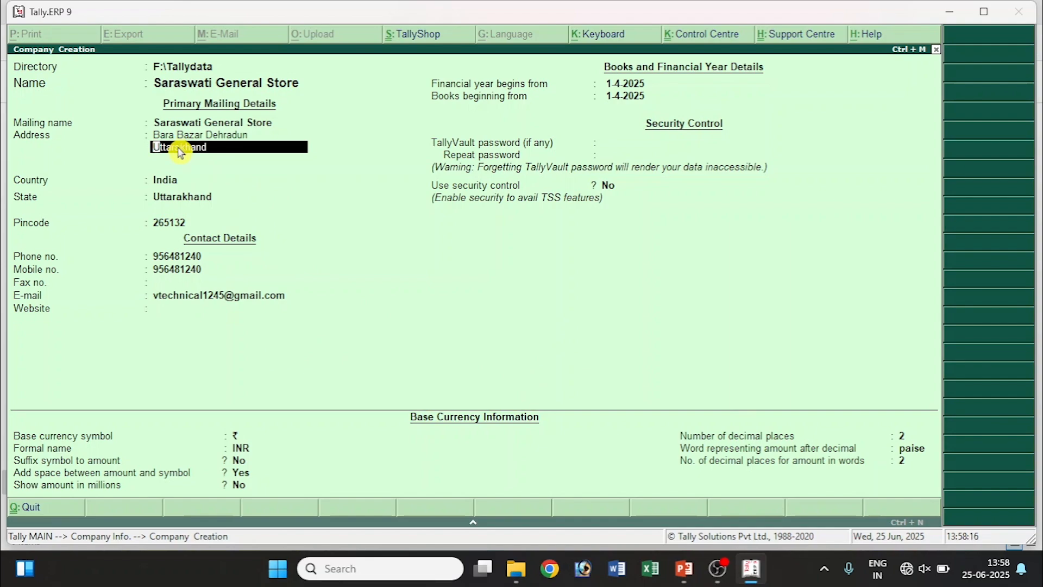
key("Return")
key("Return")
key("Return")
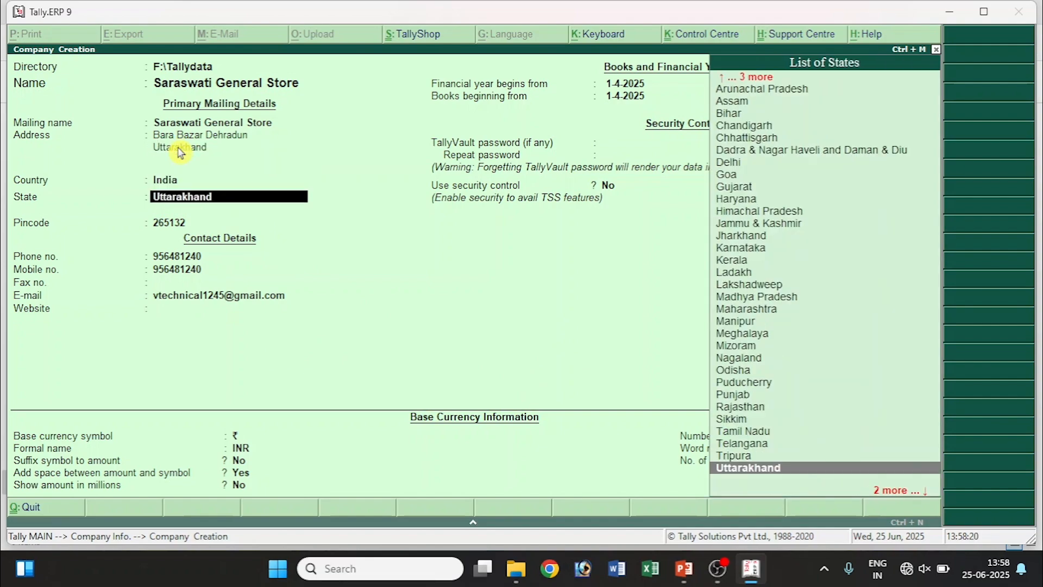
key("Return")
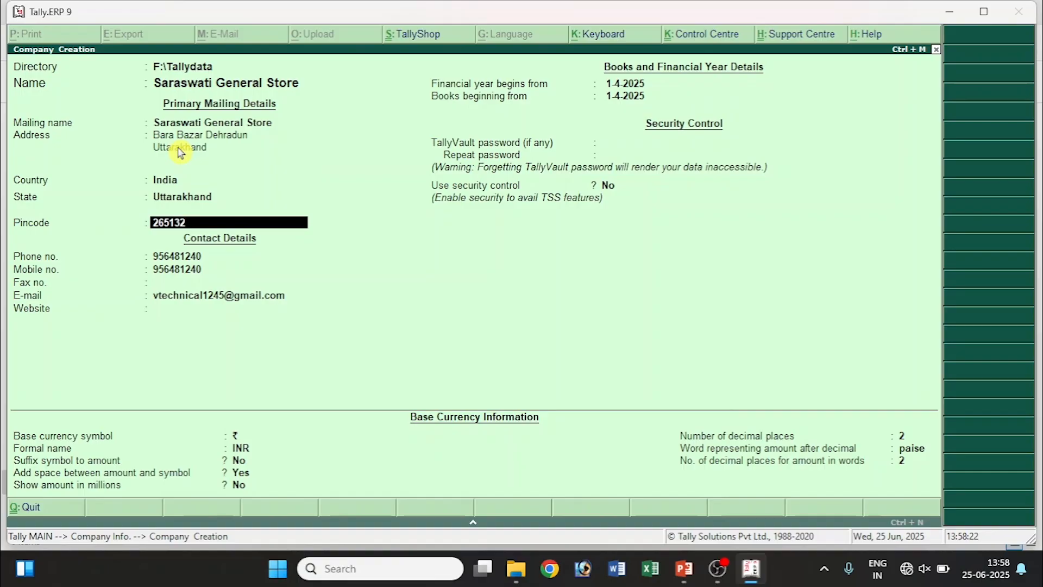
left_click(178, 147)
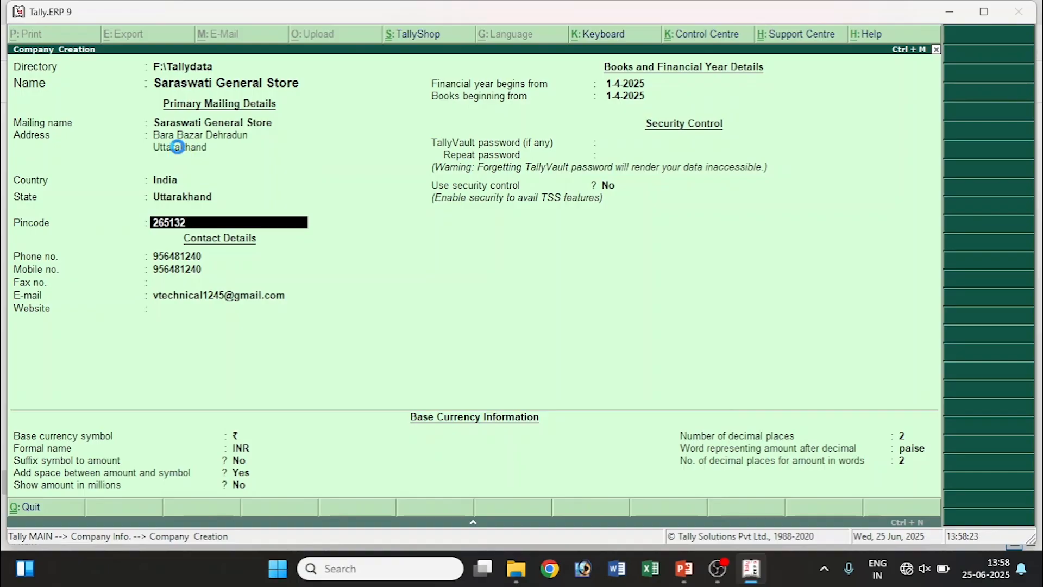
key("ctrl+a")
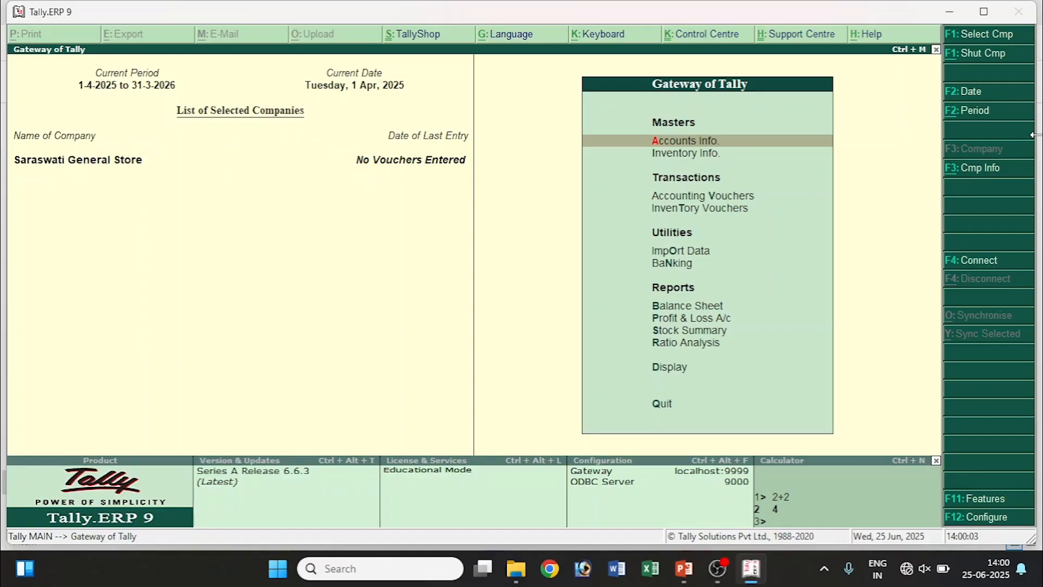
Open the Company Info menu (Alt+F3) and choose Alter to list the companies.
left_click(961, 172)
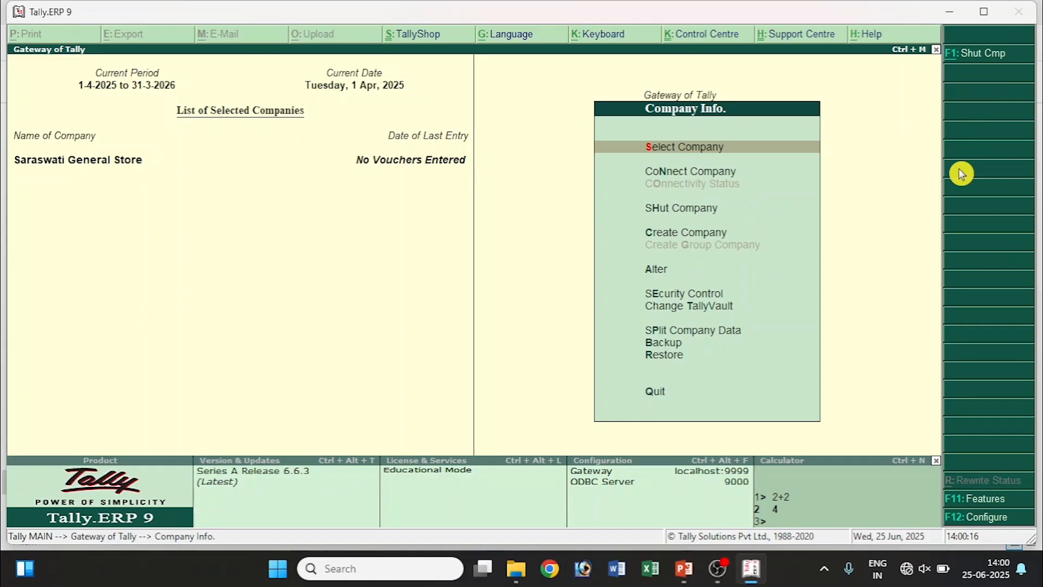
key("Escape")
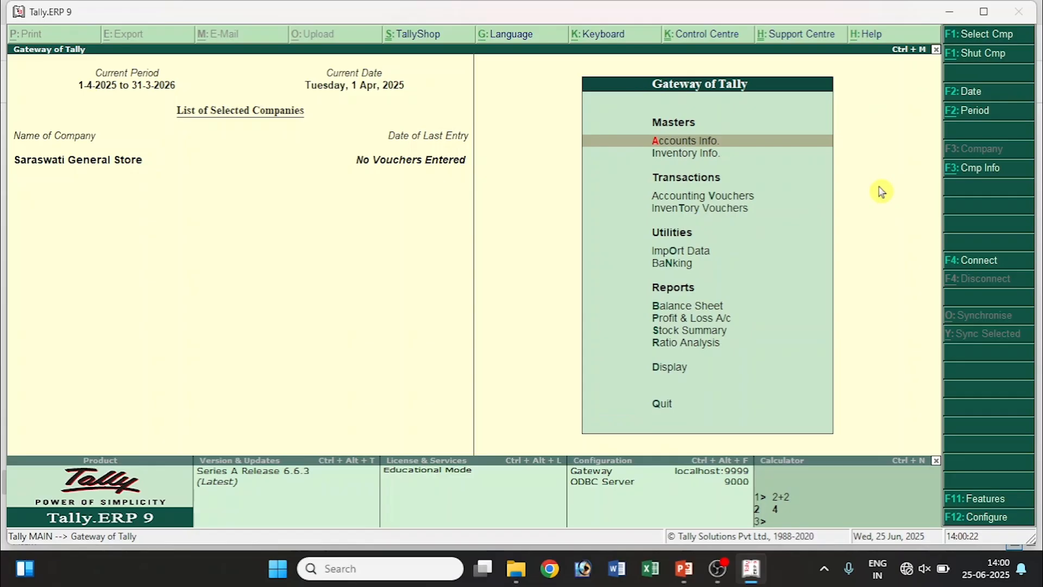
key("alt+F3")
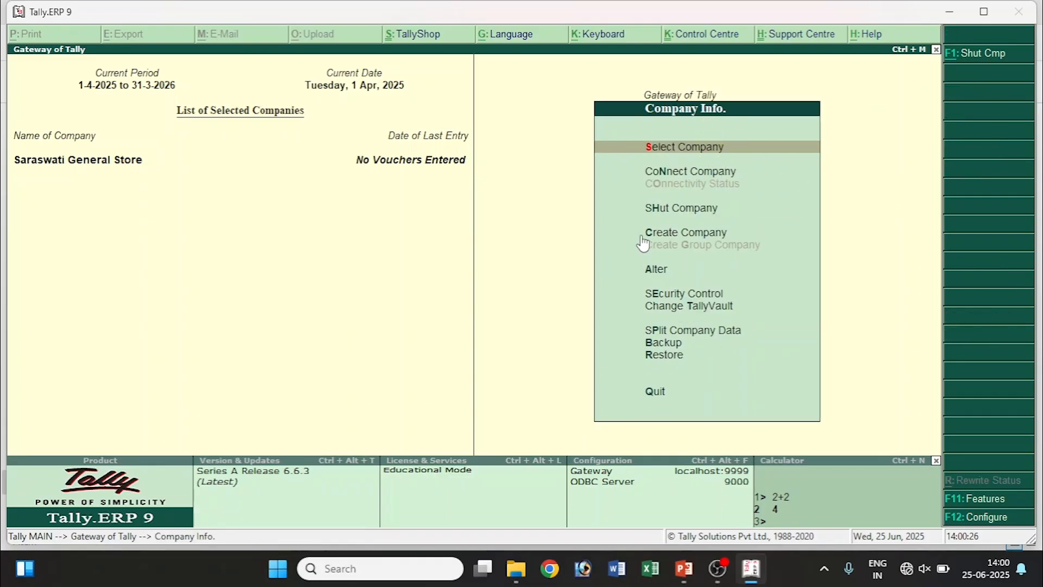
left_click(667, 270)
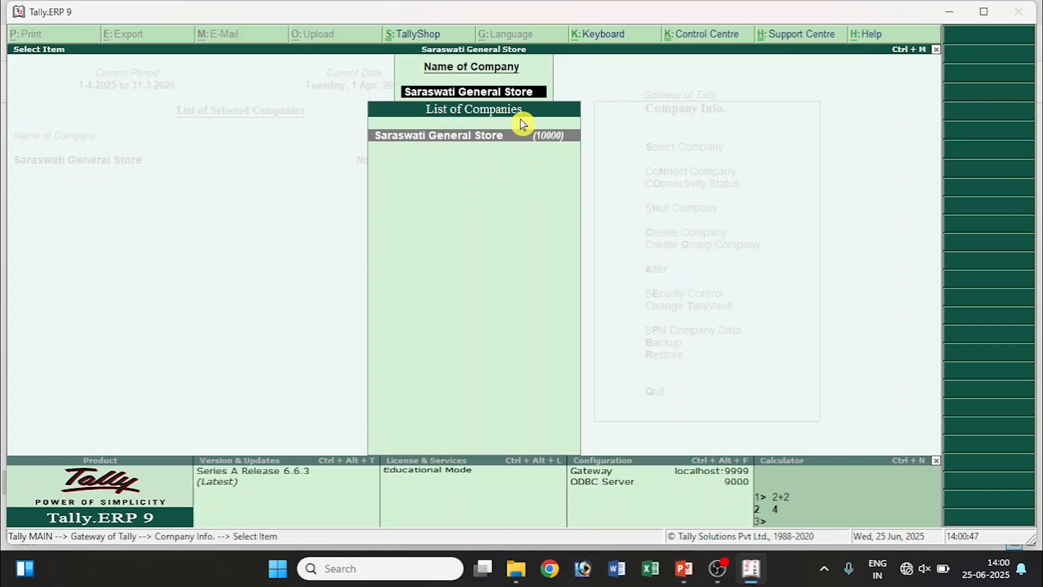
Select Saraswati General Store, enter the new mobile number, save with Ctrl+A, and exit to Gateway.
left_click(506, 146)
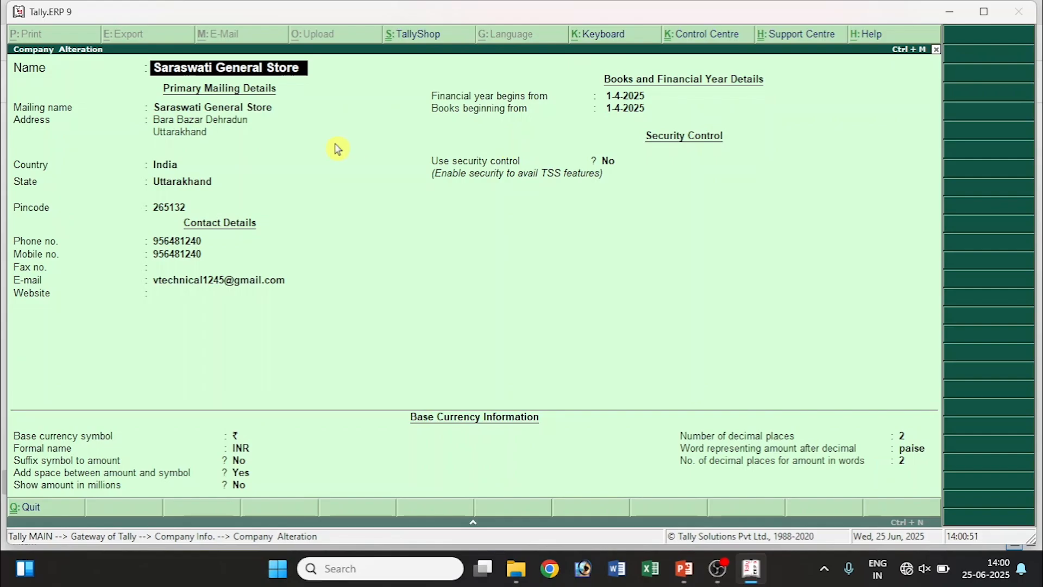
left_click(162, 64)
key("Return")
key("Return")
key("Return")
key("Return")
key("Return")
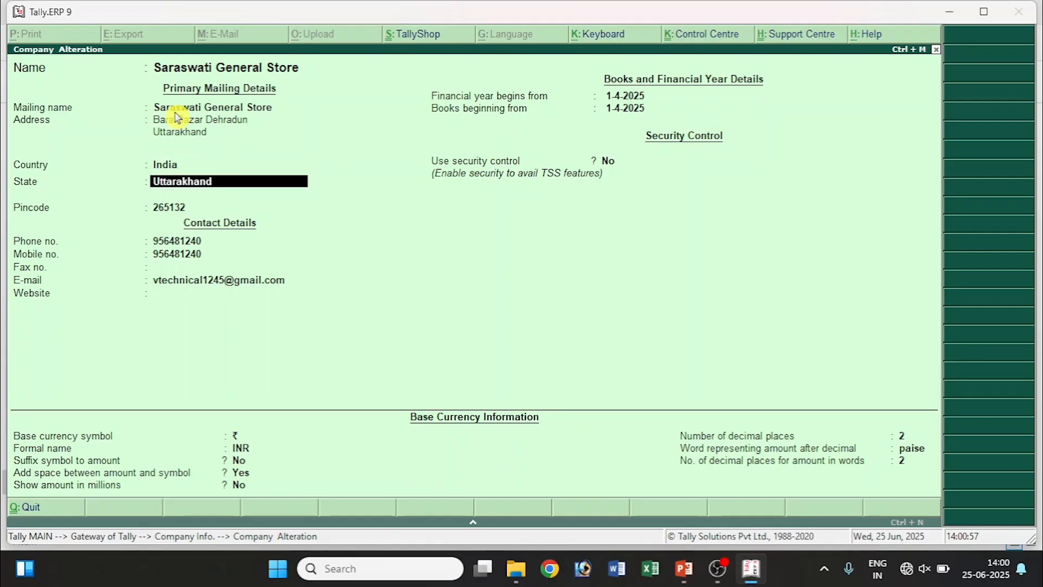
key("Return")
key("Return")
key("Return")
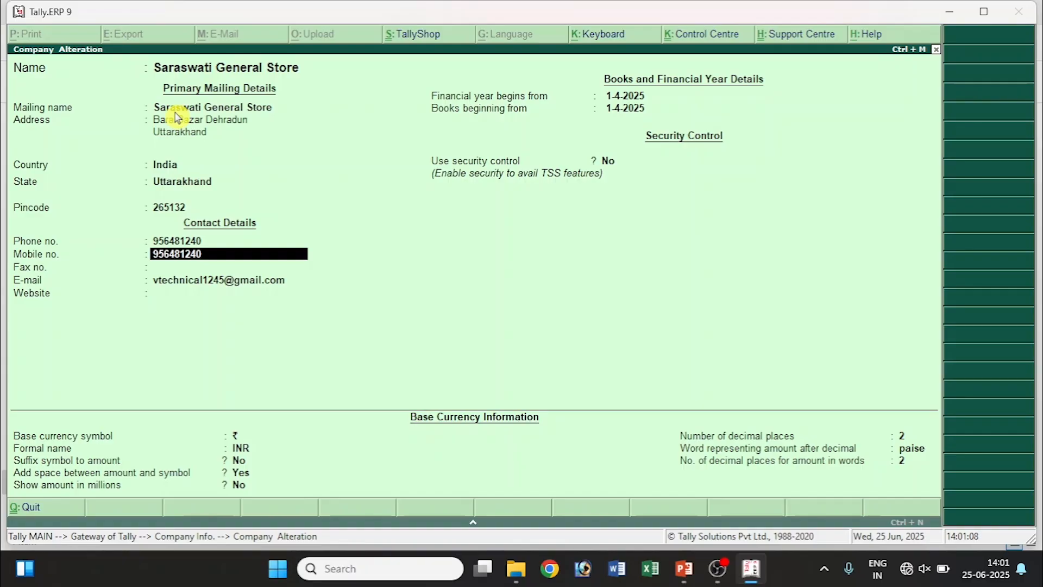
key("Return")
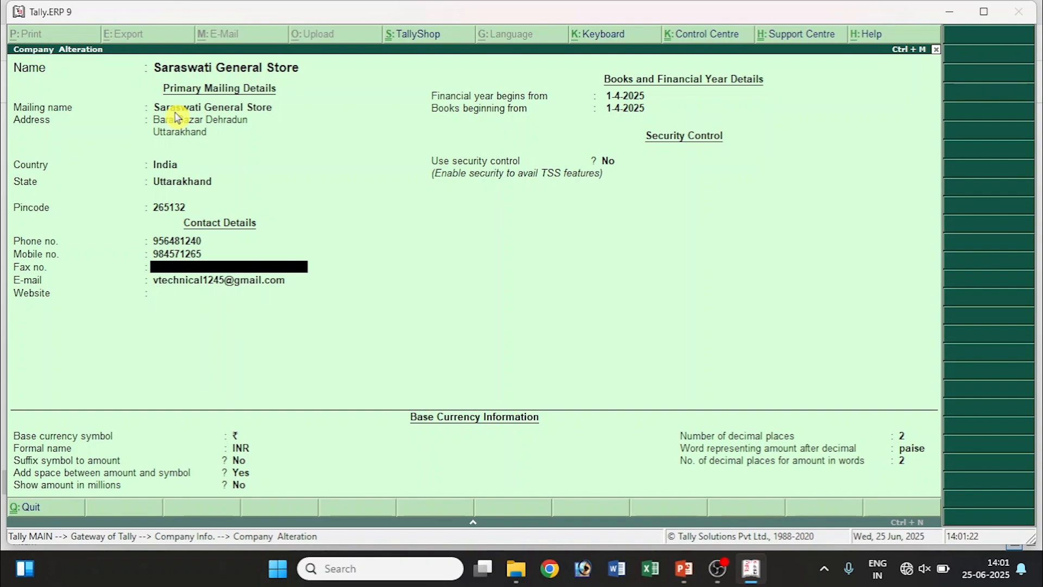
key("ctrl+a")
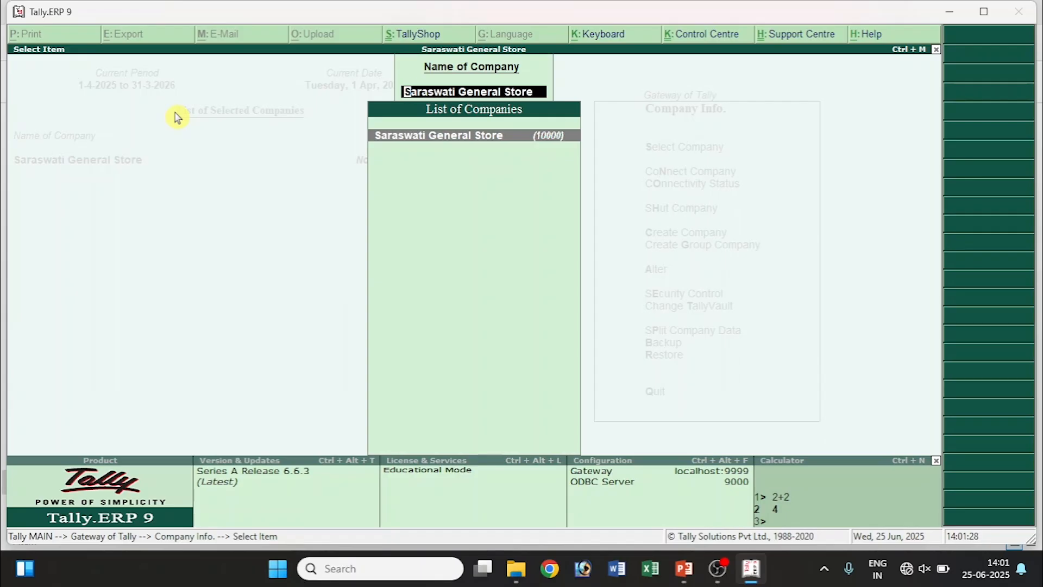
key("Escape")
key("Escape")
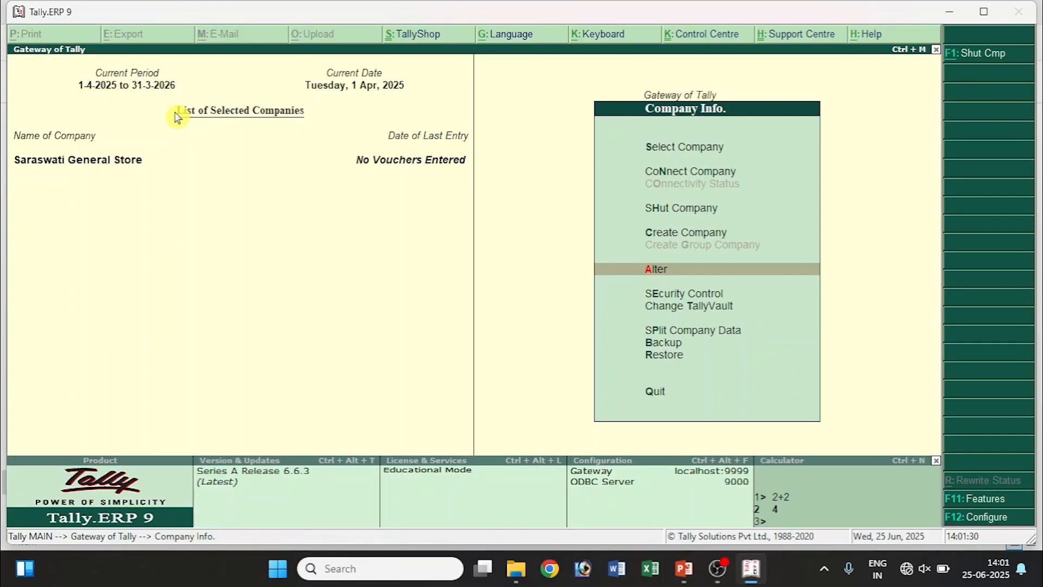
key("Escape")
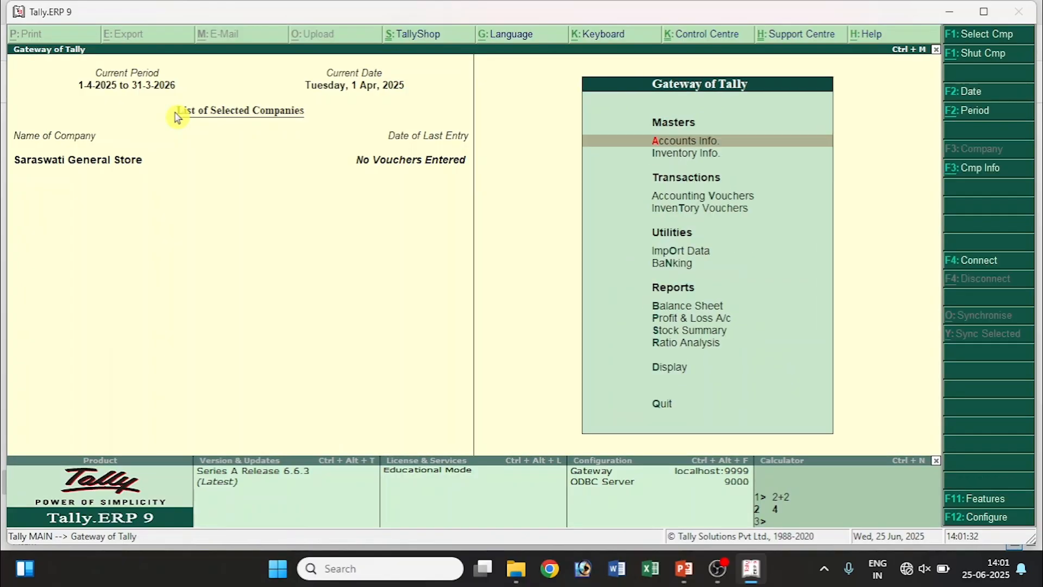